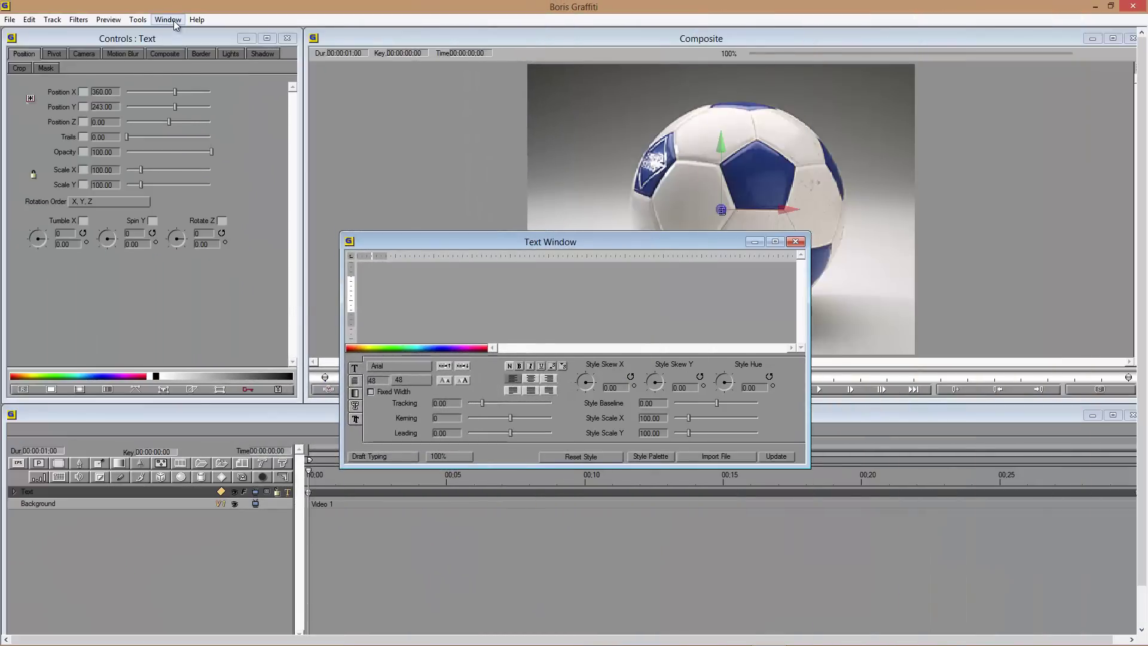
- Float the History palette and Library Browser over the Text Window, then choose one more Window menu entry
left_click(173, 21)
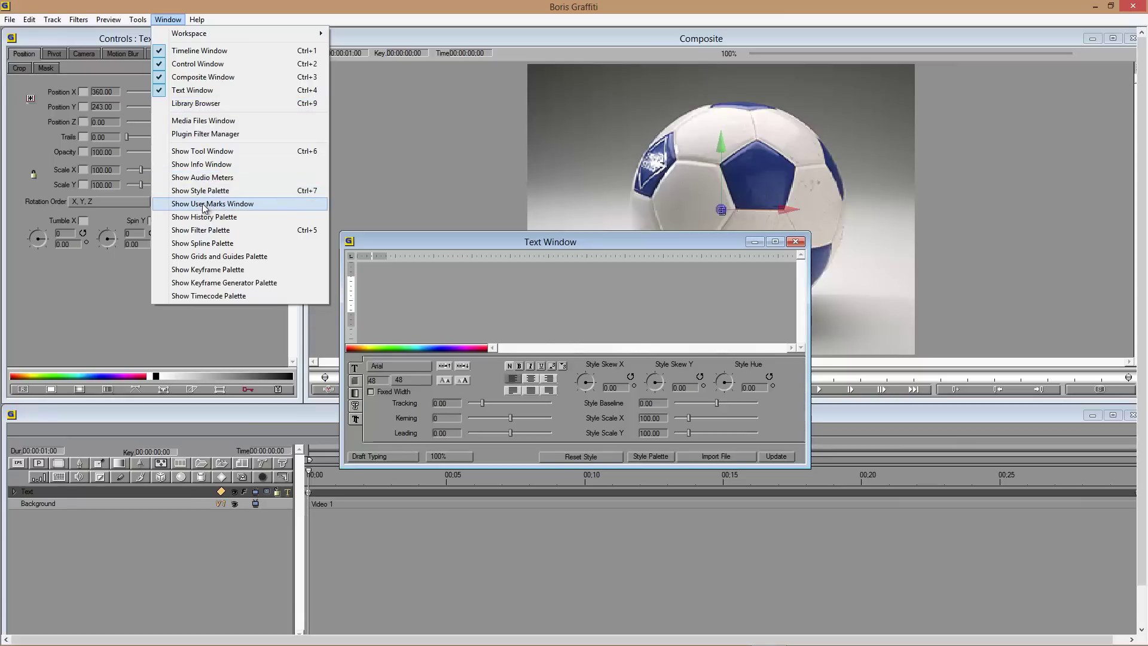
left_click(197, 216)
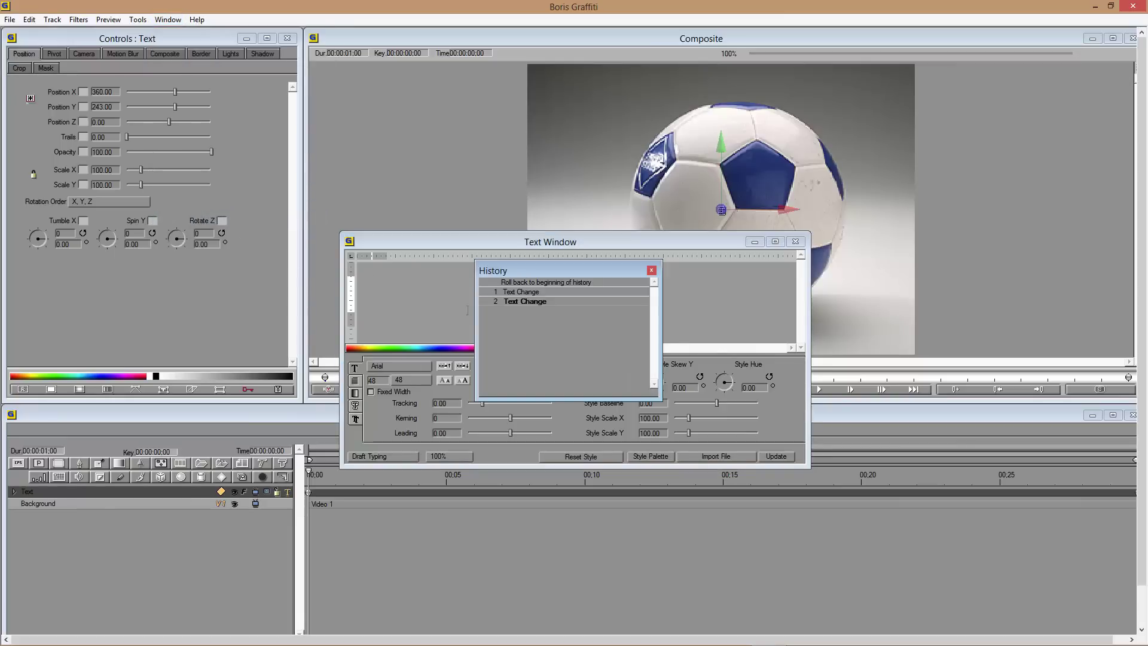
left_click(169, 22)
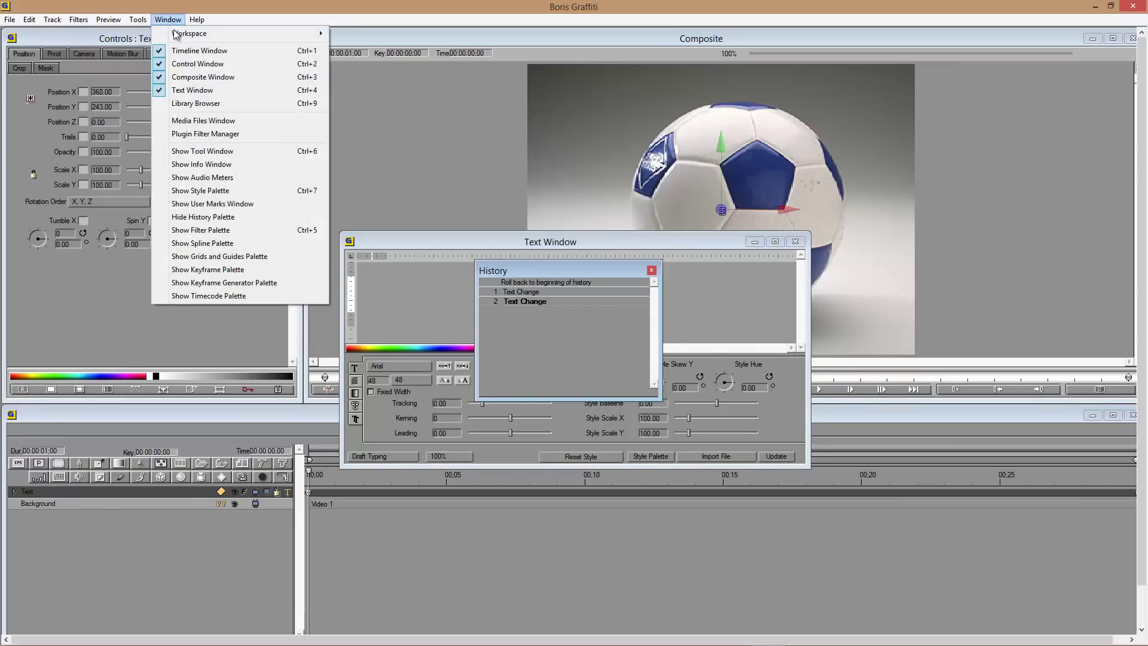
left_click(187, 105)
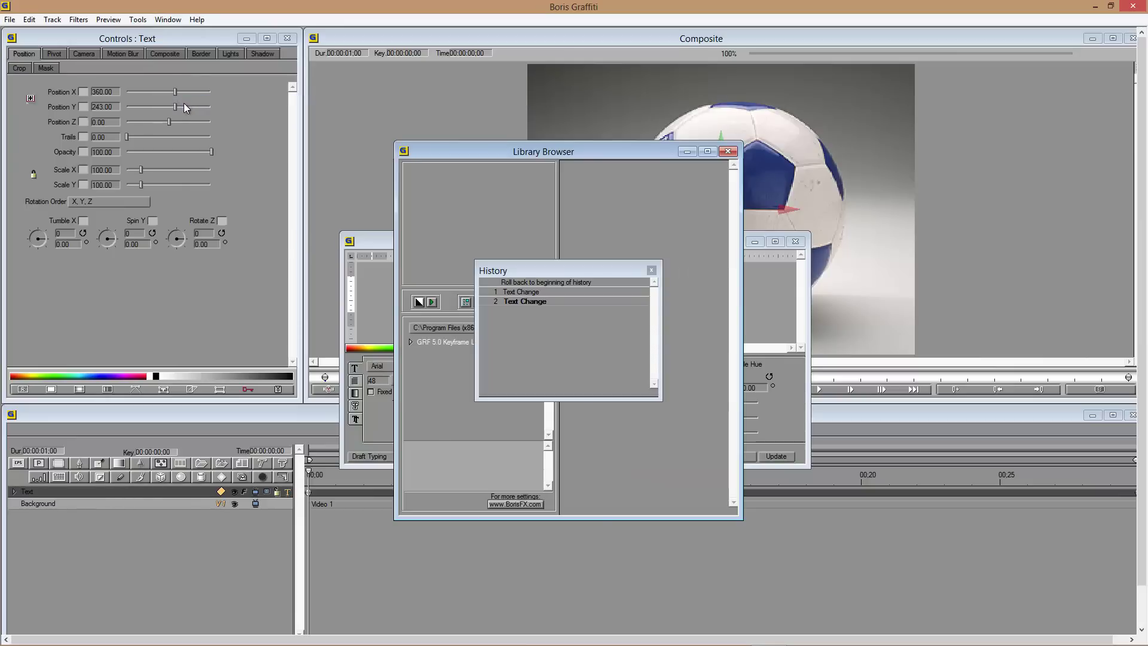
left_click(178, 22)
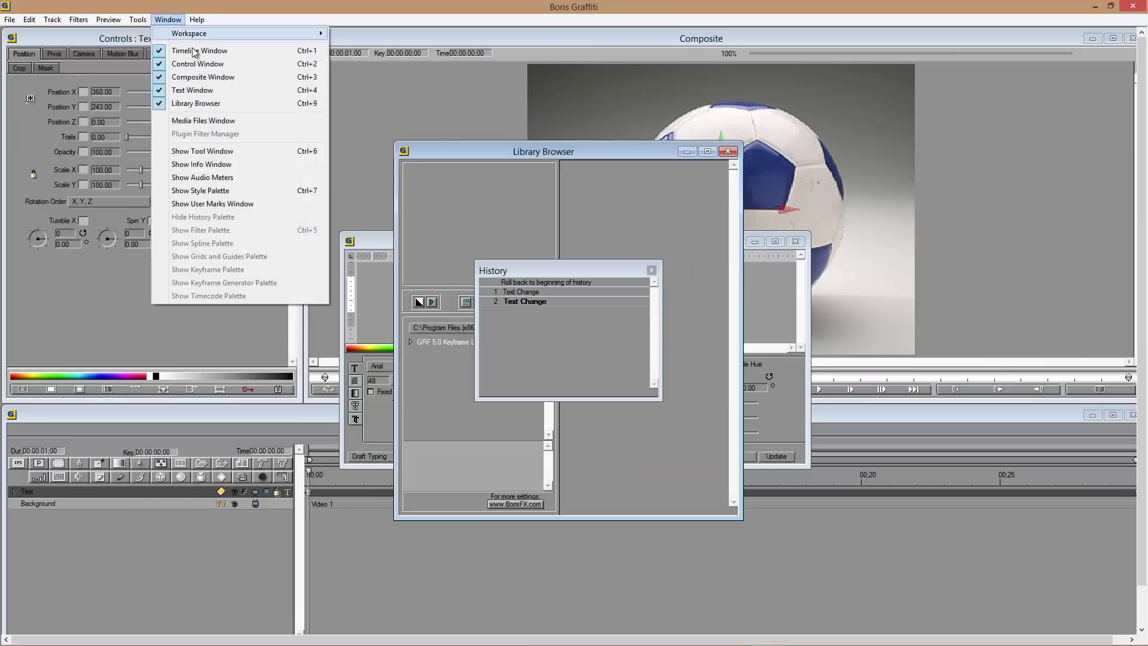
left_click(189, 152)
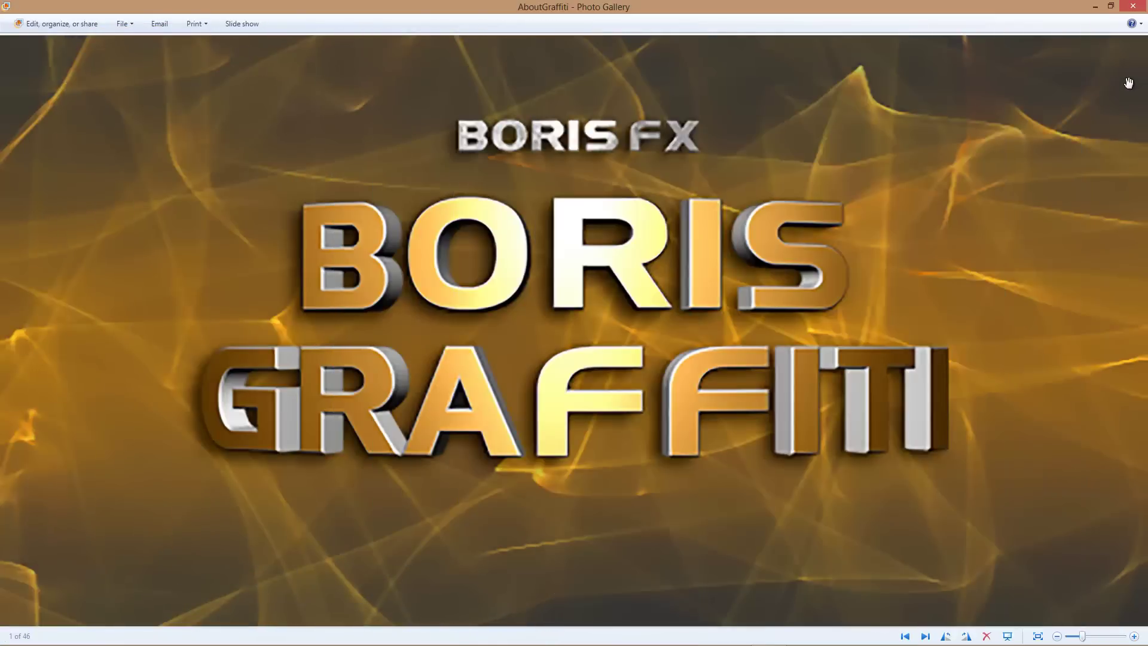
- Close Photo Gallery and launch Boris Graffiti 6.1 from its desktop shortcut
left_click(1135, 9)
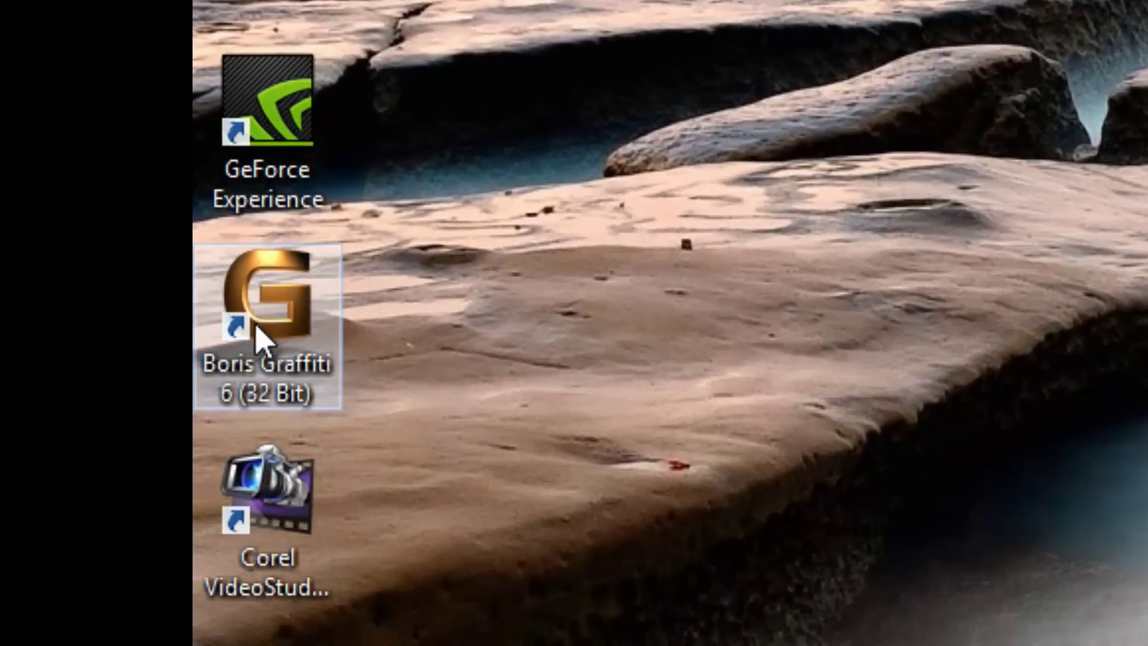
double_click(258, 338)
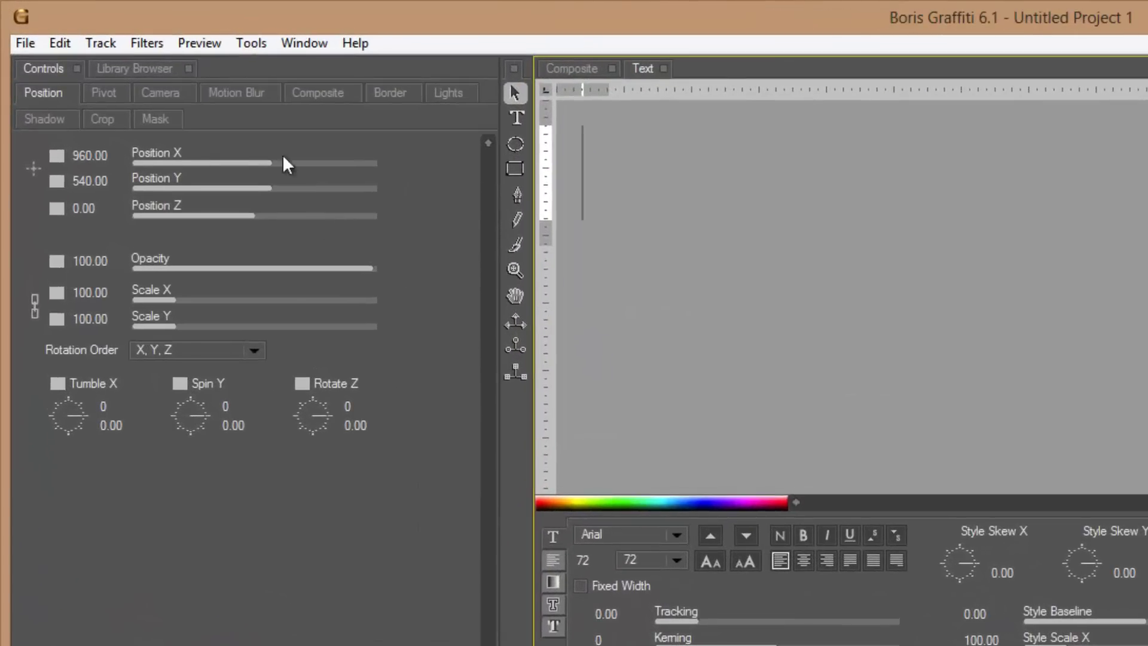
- Apply the Text Side By Side workspace from Window > Workspace
left_click(300, 45)
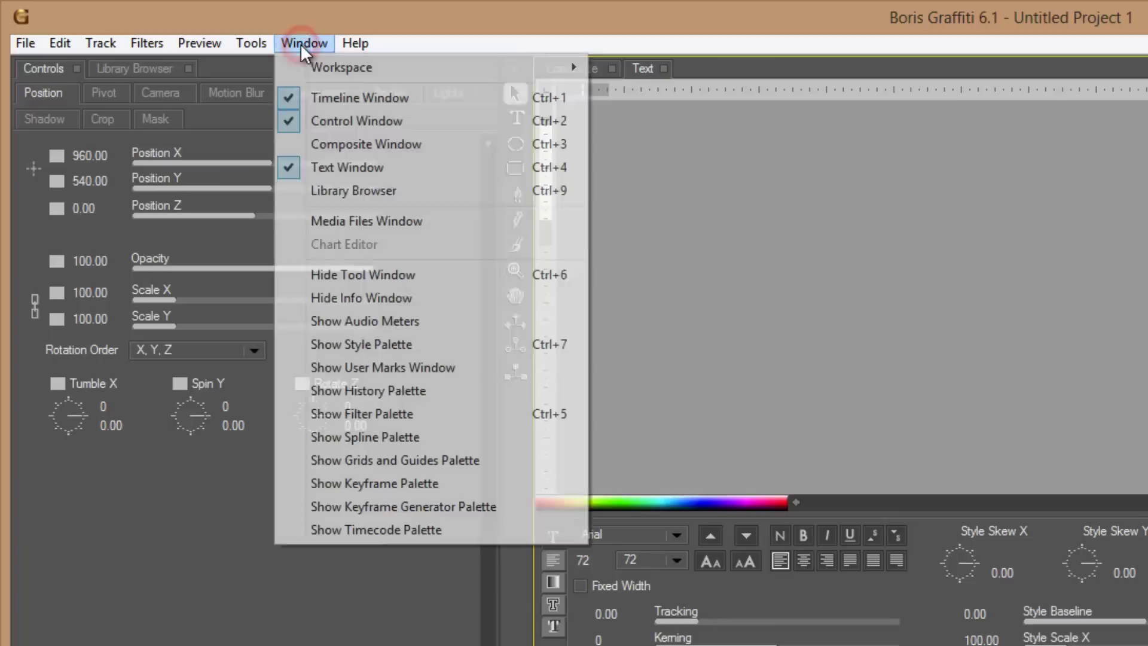
mouse_move(325, 67)
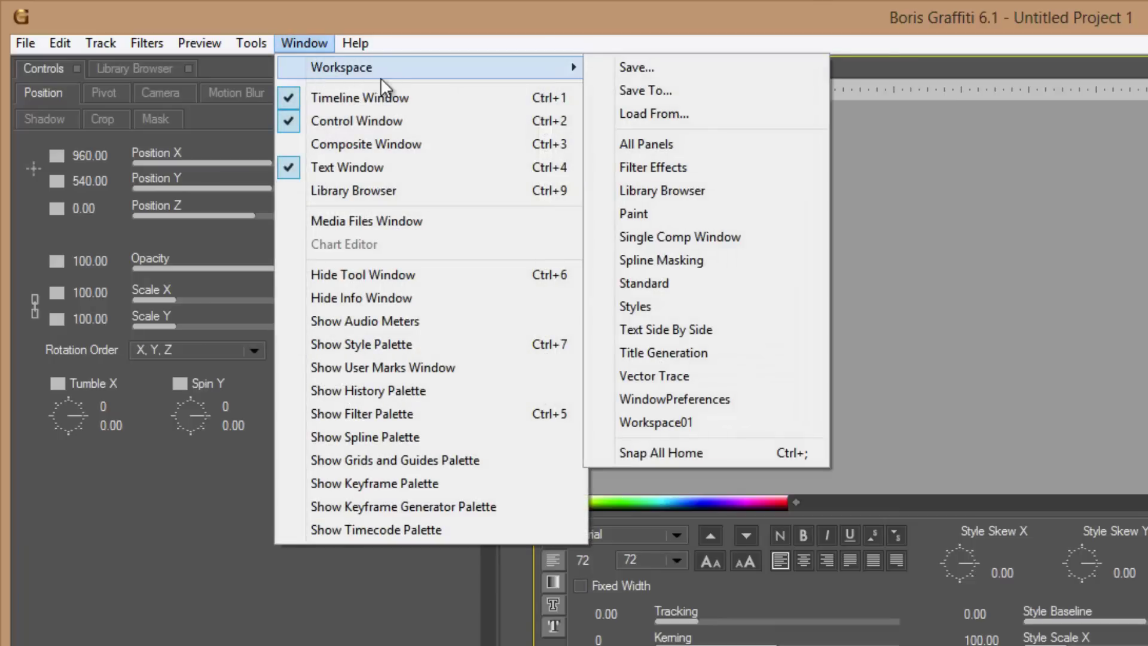
left_click(656, 330)
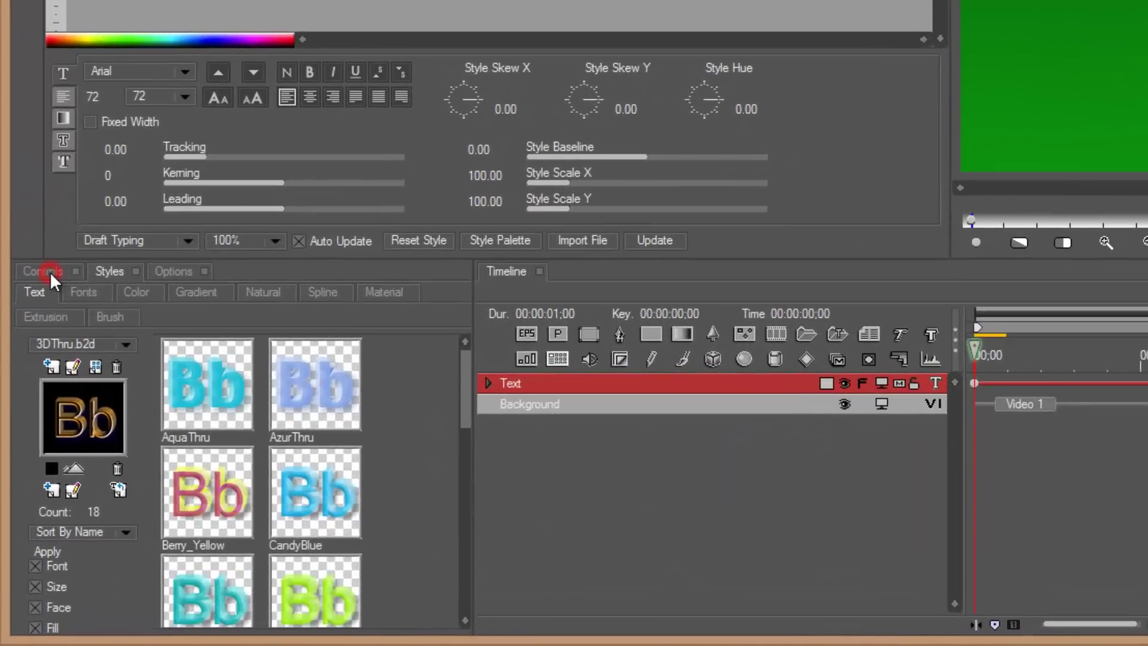
- Dock the Controls, Styles and Options tabs next to Text in the top-left panel group
left_click(28, 430)
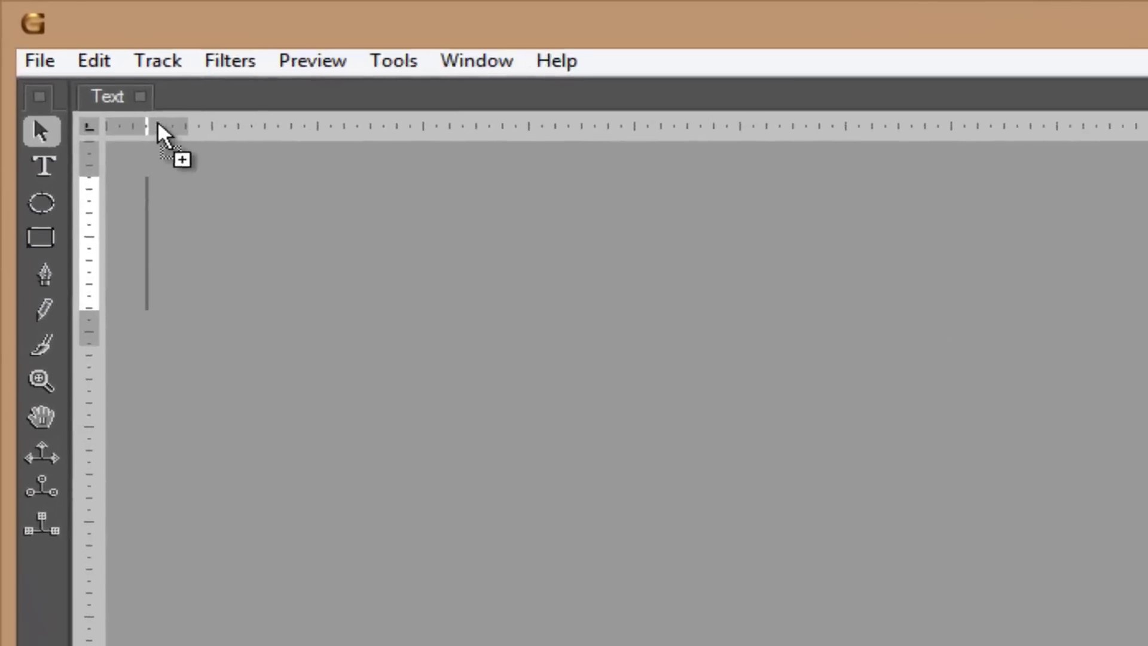
left_click_drag(157, 120, 189, 104)
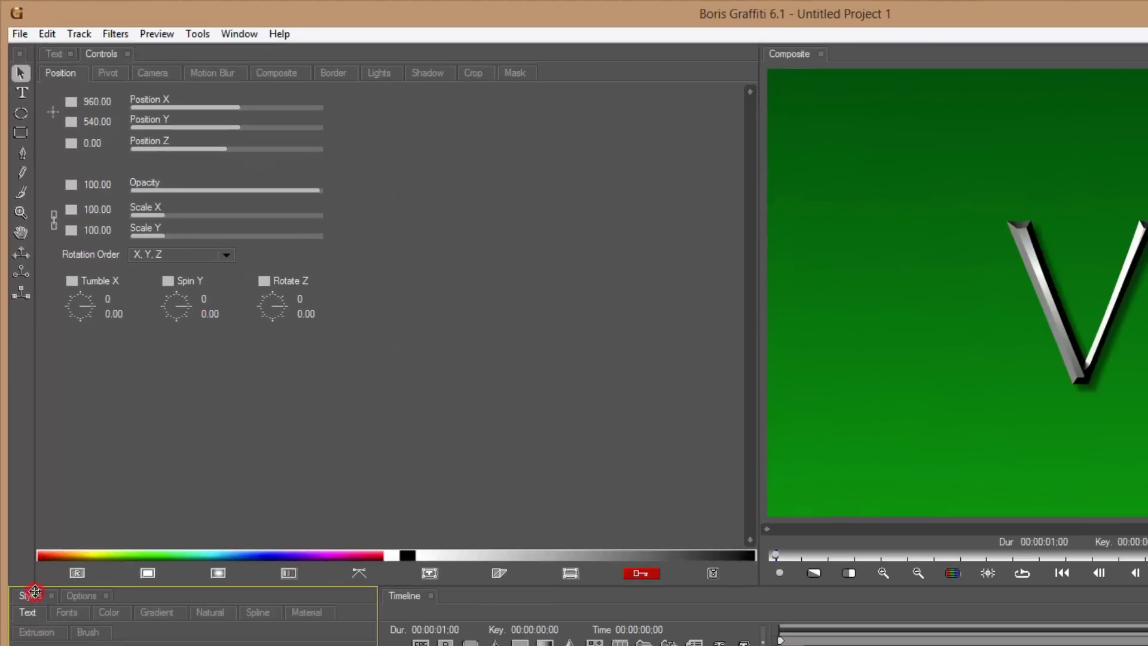
left_click_drag(35, 592, 132, 154)
left_click_drag(136, 54, 134, 53)
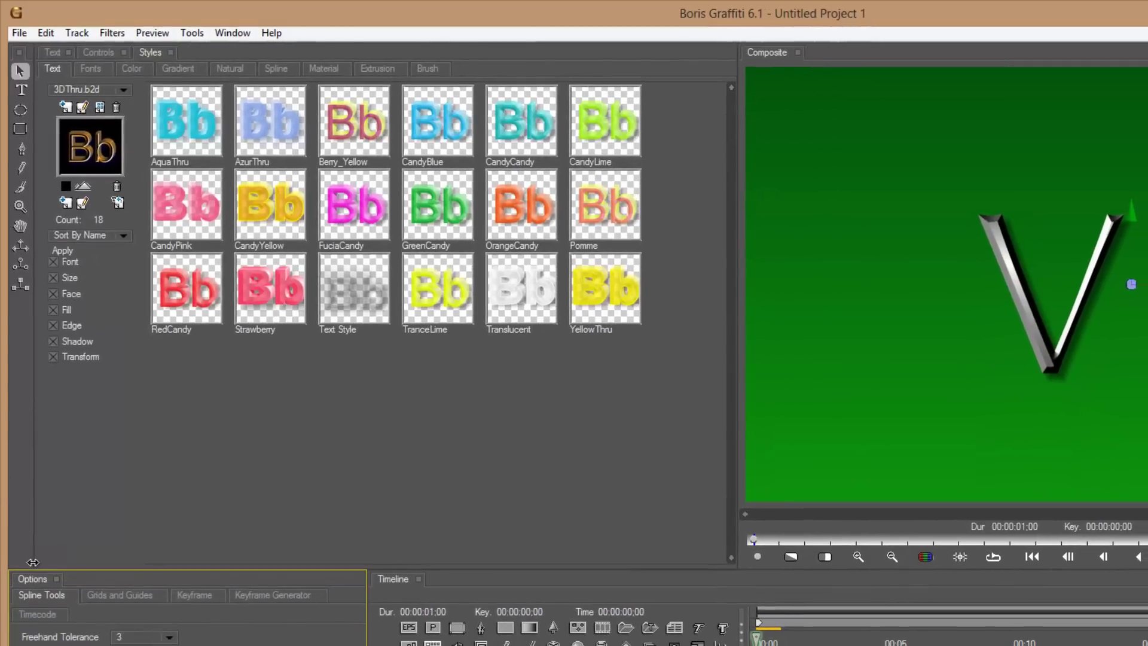
left_click_drag(34, 580, 90, 388)
left_click_drag(178, 51, 177, 52)
- Show the History palette and dock it beside Options in the upper group
left_click(199, 53)
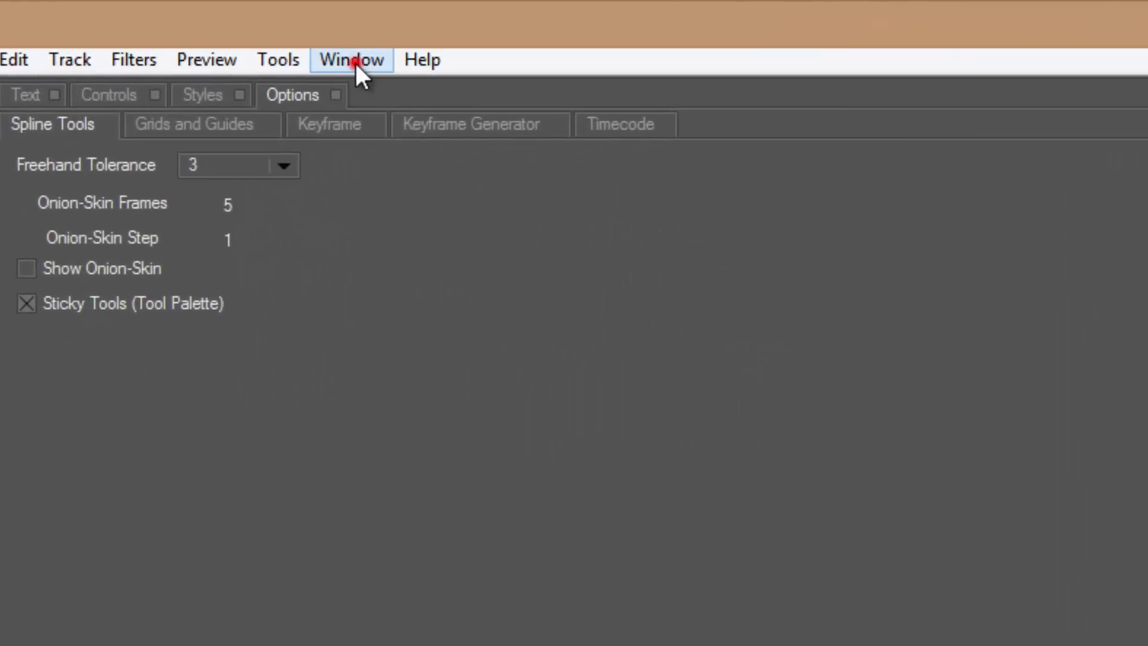
left_click(354, 61)
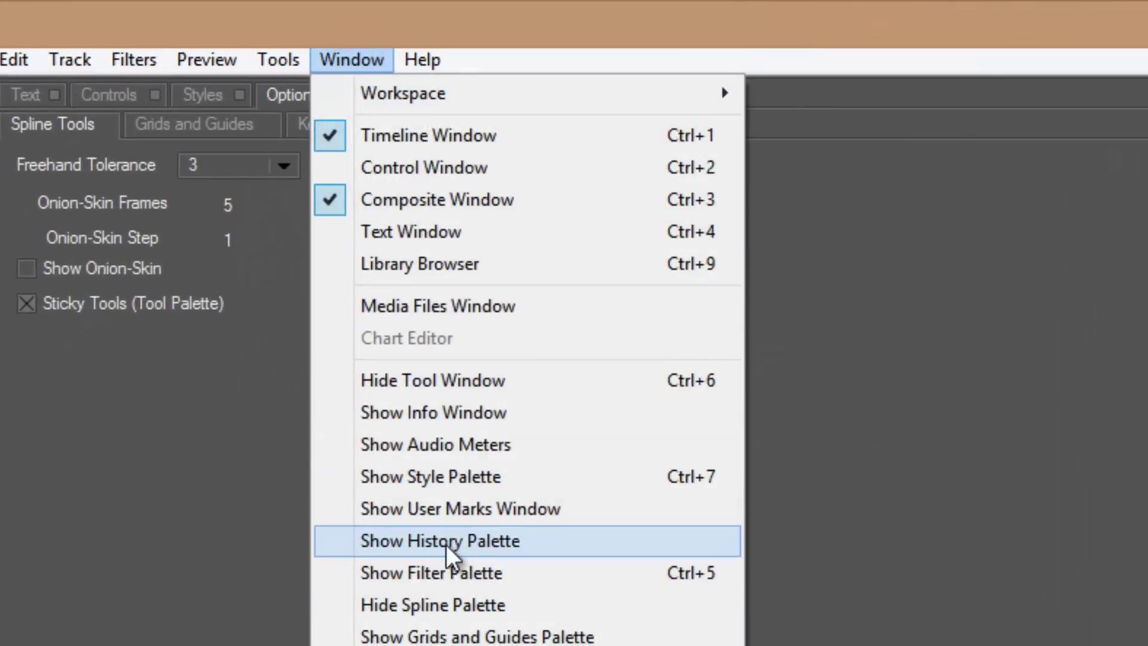
left_click(418, 542)
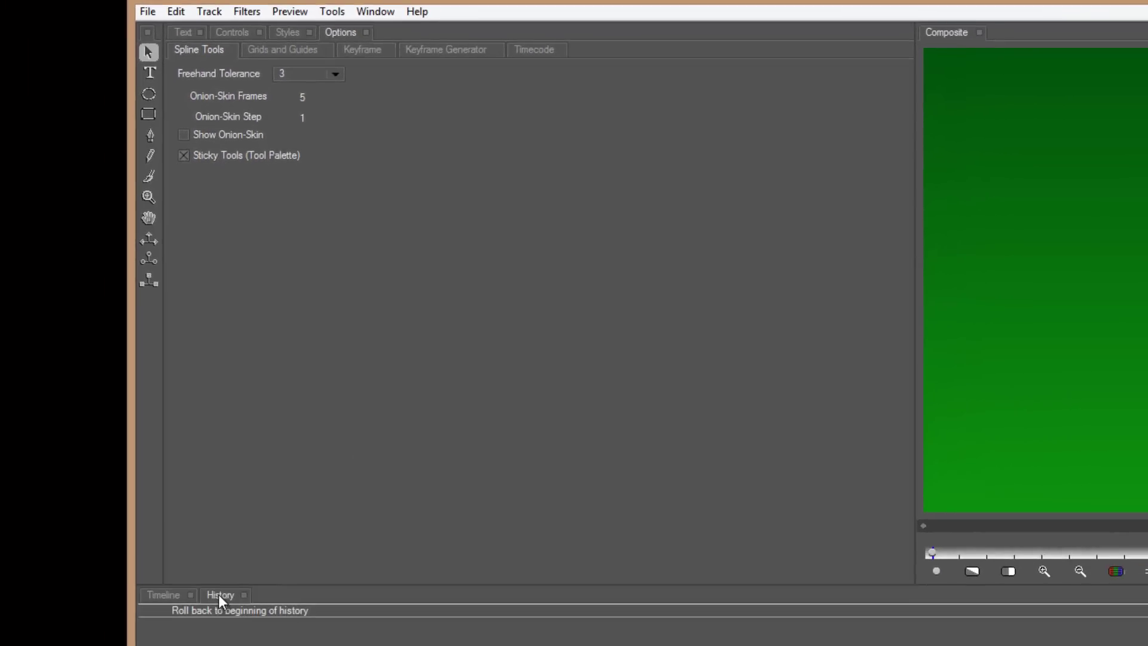
left_click_drag(220, 600, 333, 138)
left_click_drag(370, 34, 383, 44)
- Open the Library Browser and dock it in the upper group right after Styles
left_click(379, 12)
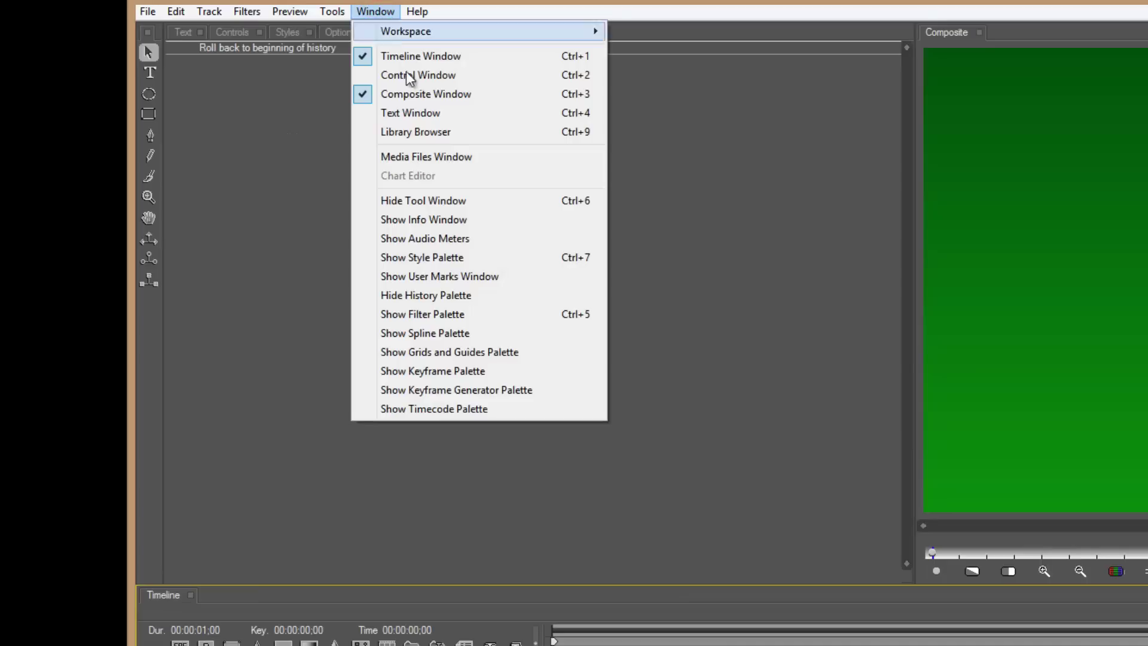
left_click(416, 136)
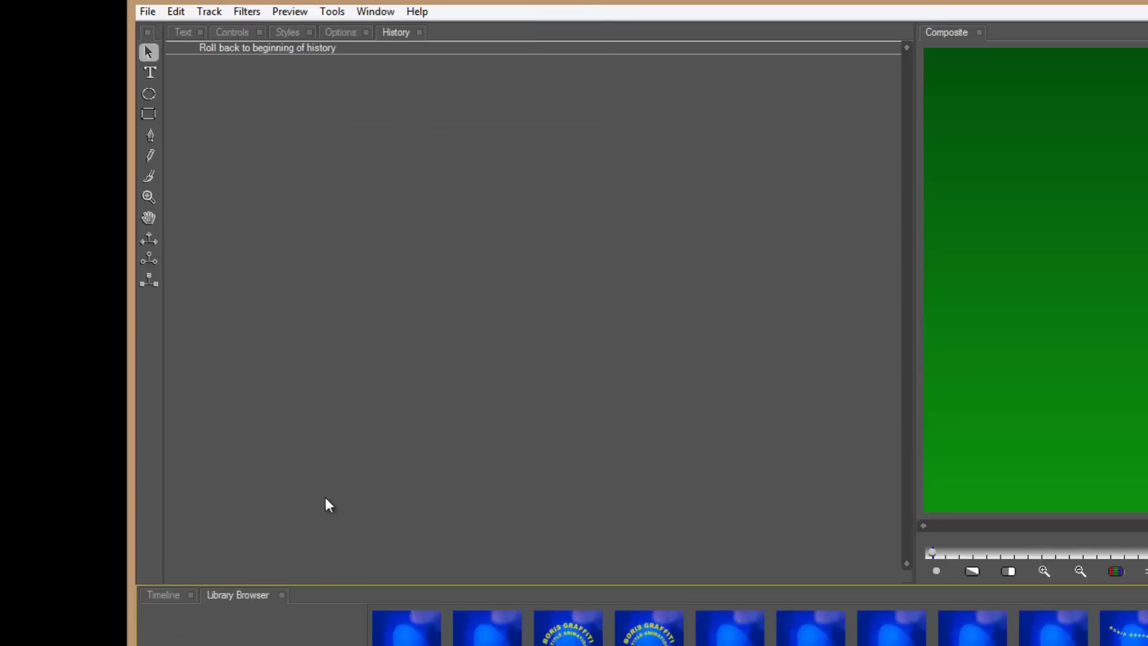
left_click(235, 596)
left_click_drag(234, 596, 428, 36)
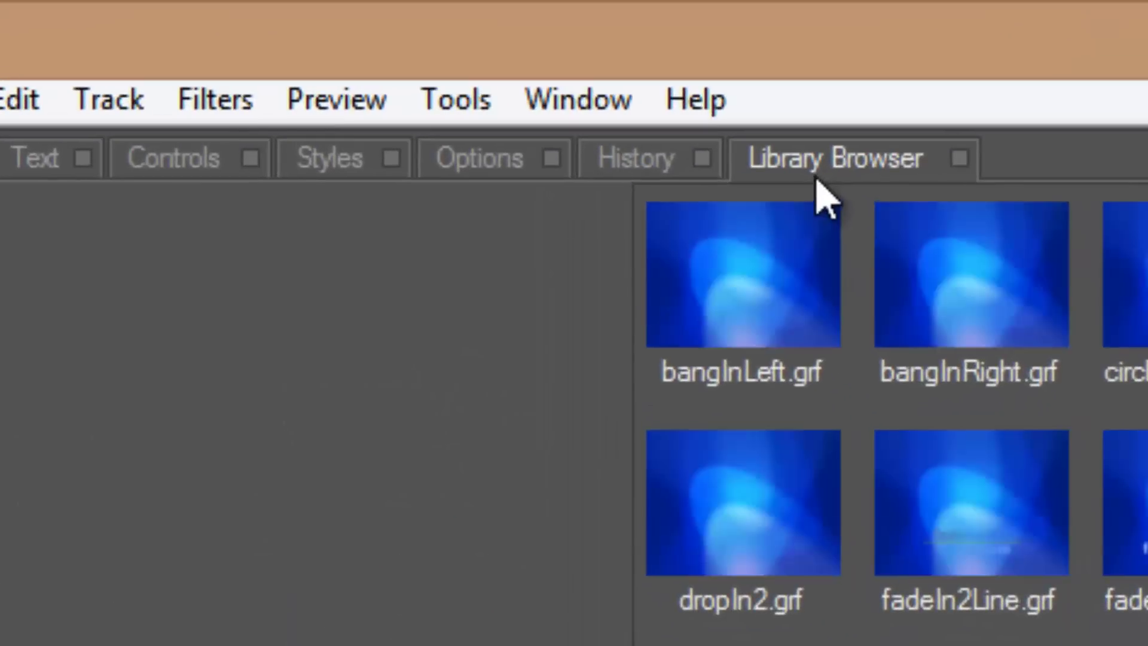
left_click_drag(814, 165, 508, 225)
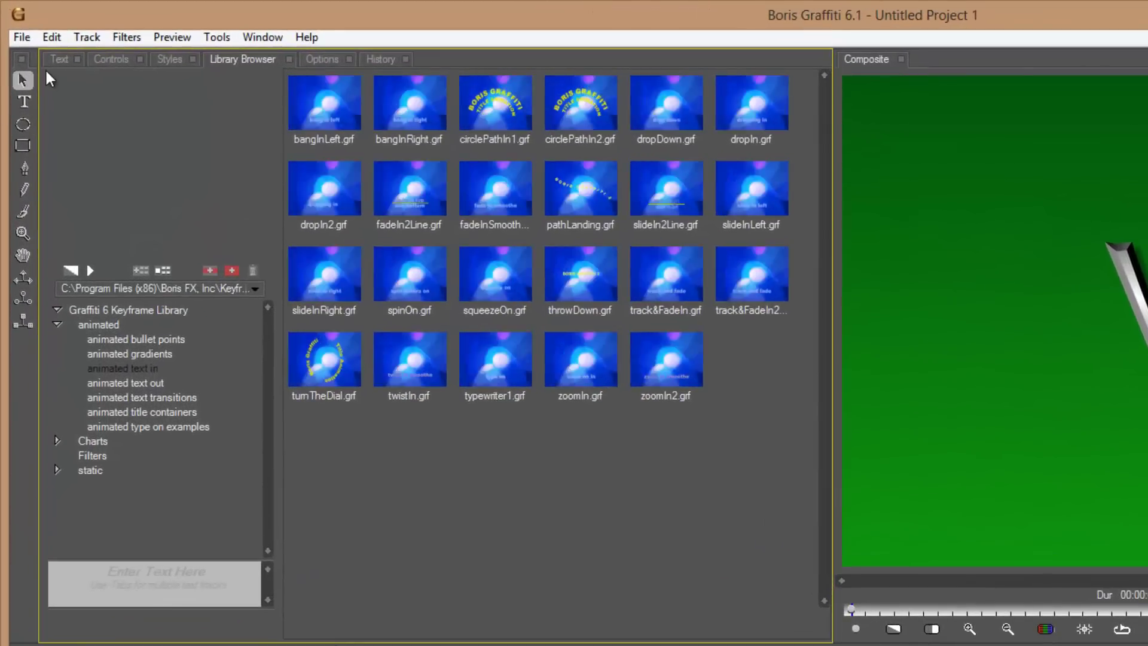
- Cycle through the Text, Controls and Styles tabs, leaving Styles in front, and reach Window > Workspace
left_click(53, 53)
left_click(111, 62)
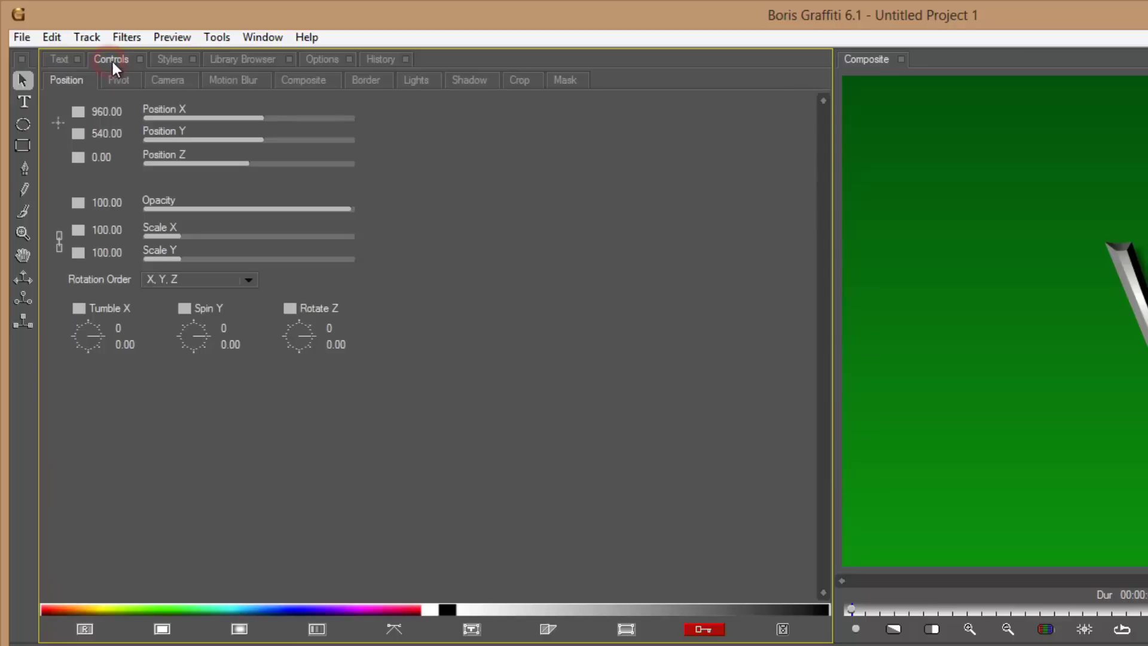
left_click(163, 59)
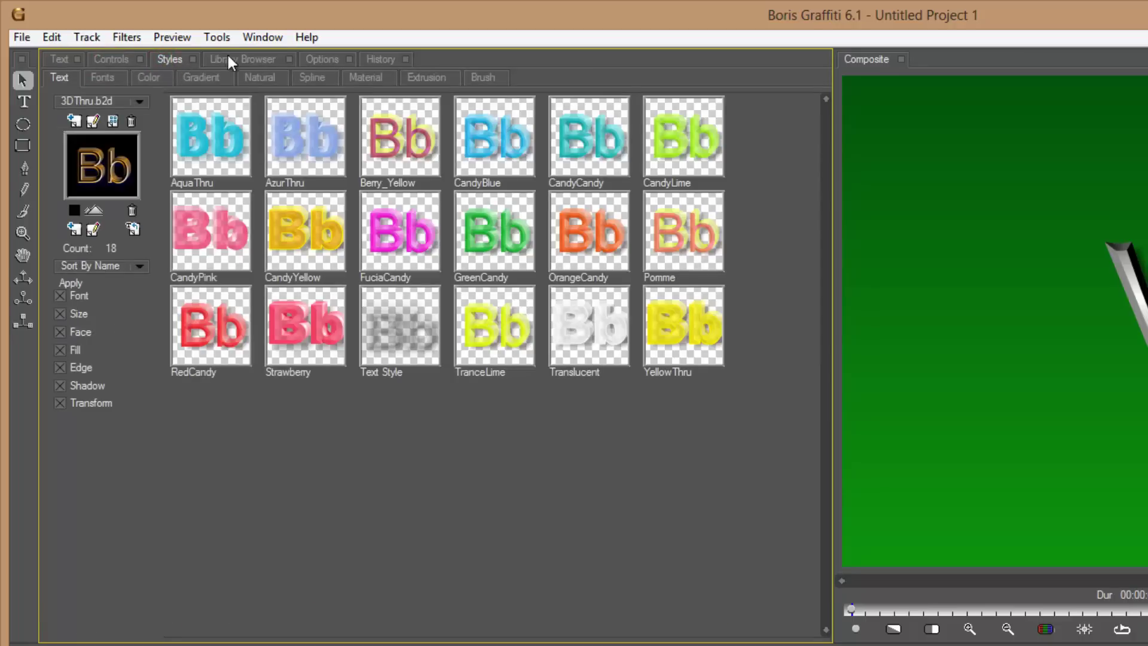
left_click(276, 38)
mouse_move(289, 53)
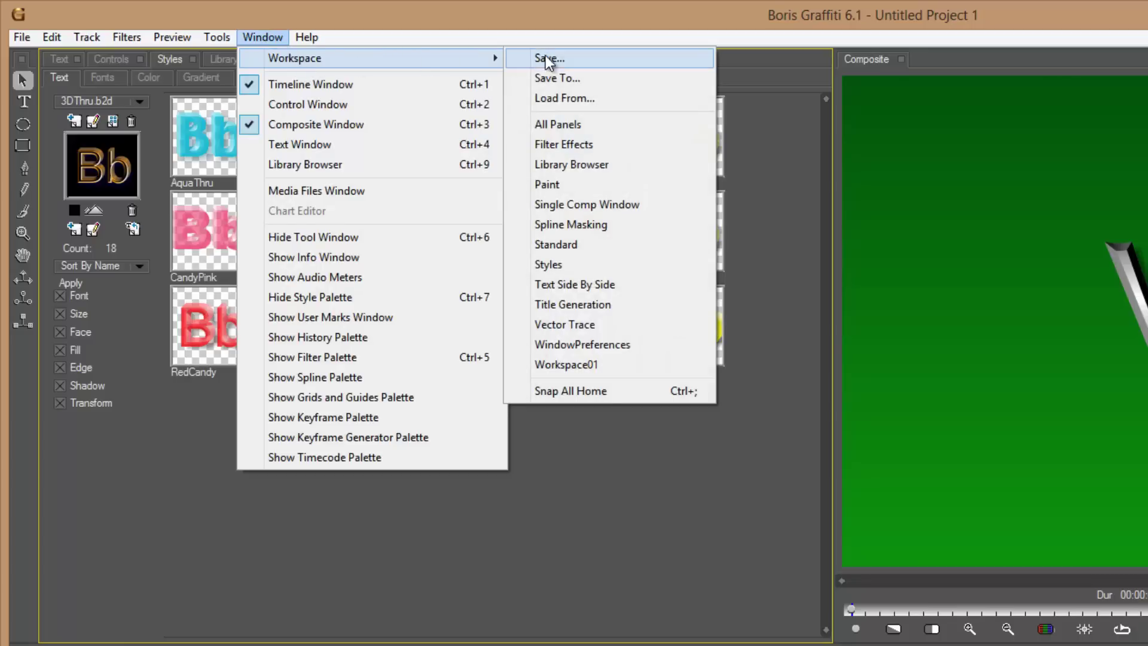
- Save the current panel layout as a new workspace named 'Go To Style'
left_click(554, 57)
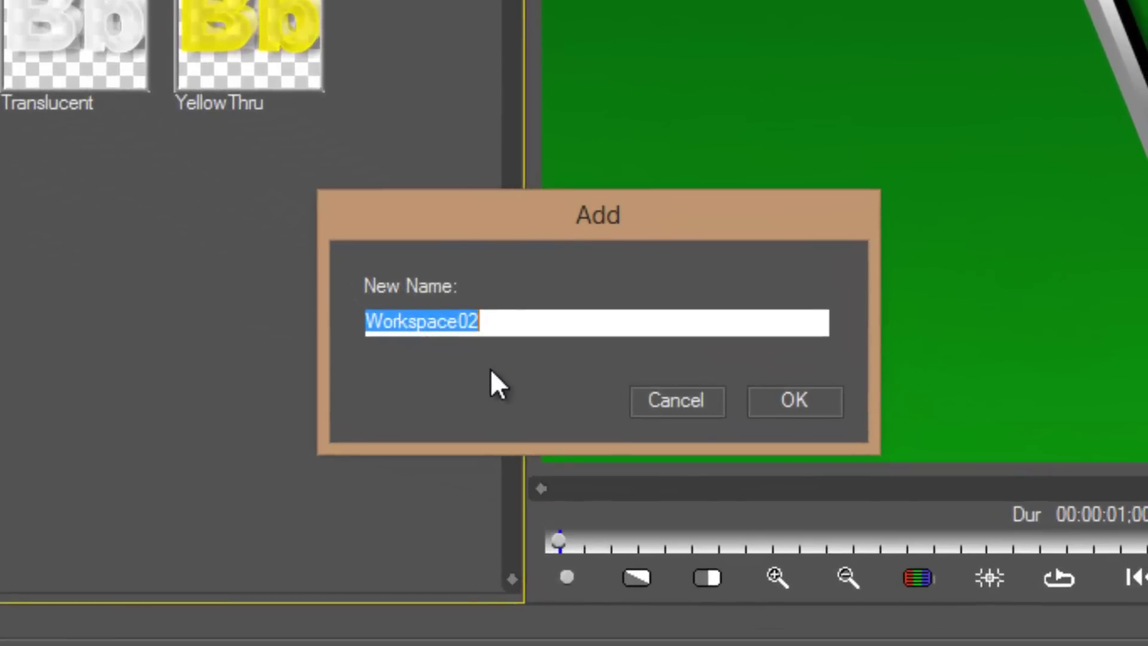
type("Go To Style")
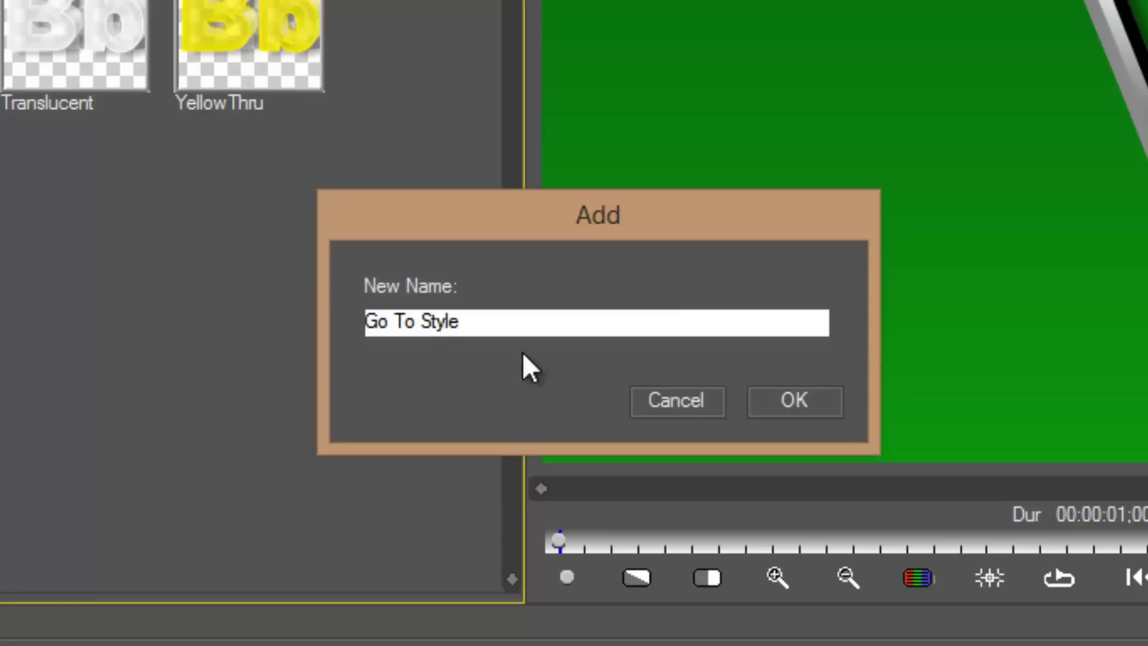
left_click(779, 406)
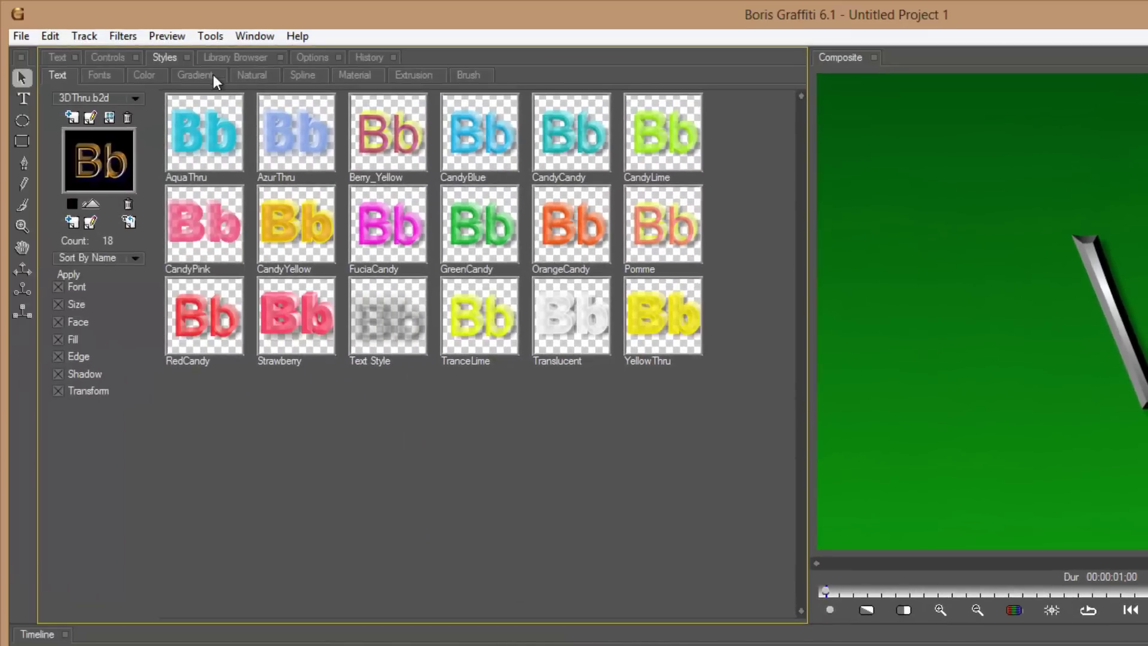
- Load the Spline Masking layout, then switch to the Go To Style workspace
left_click(253, 35)
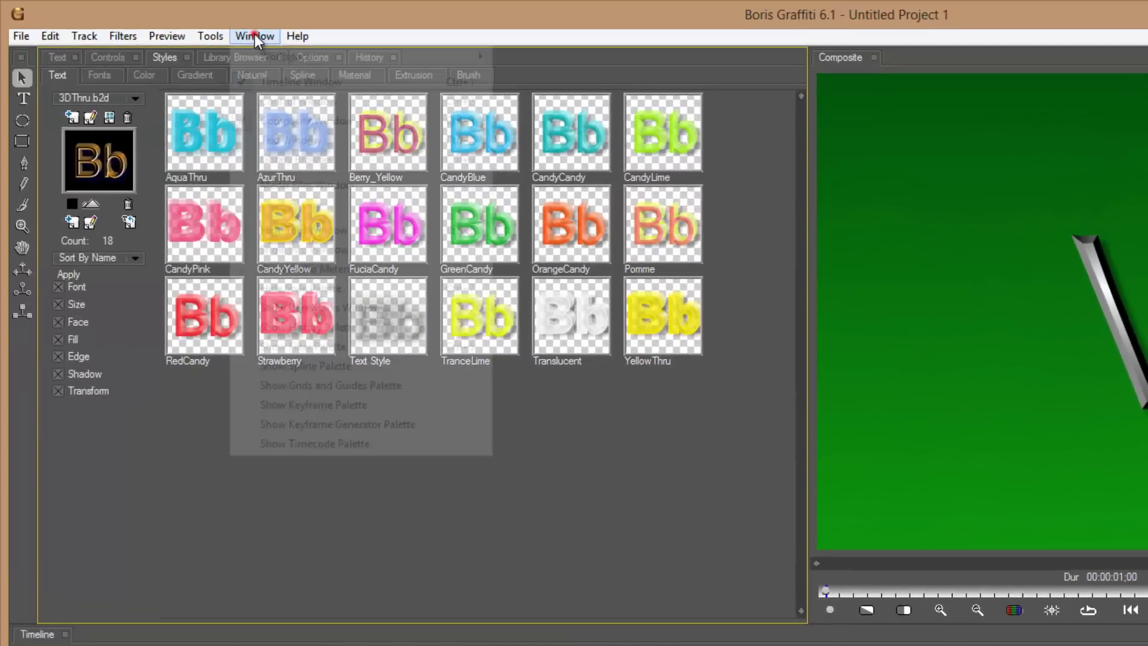
mouse_move(278, 55)
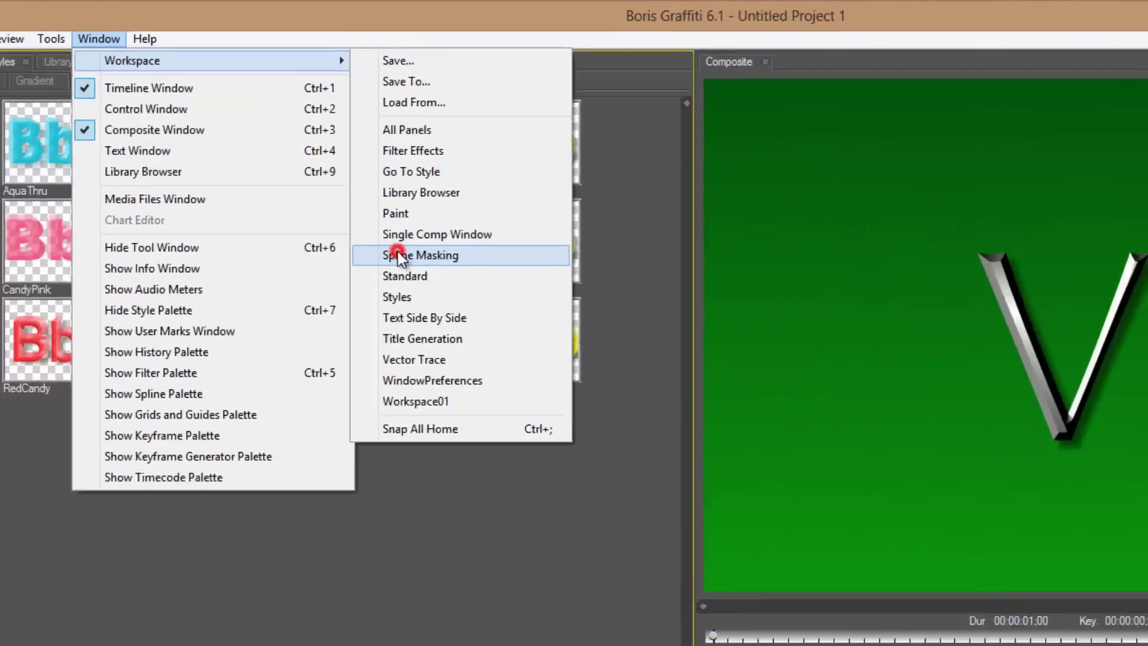
left_click(469, 475)
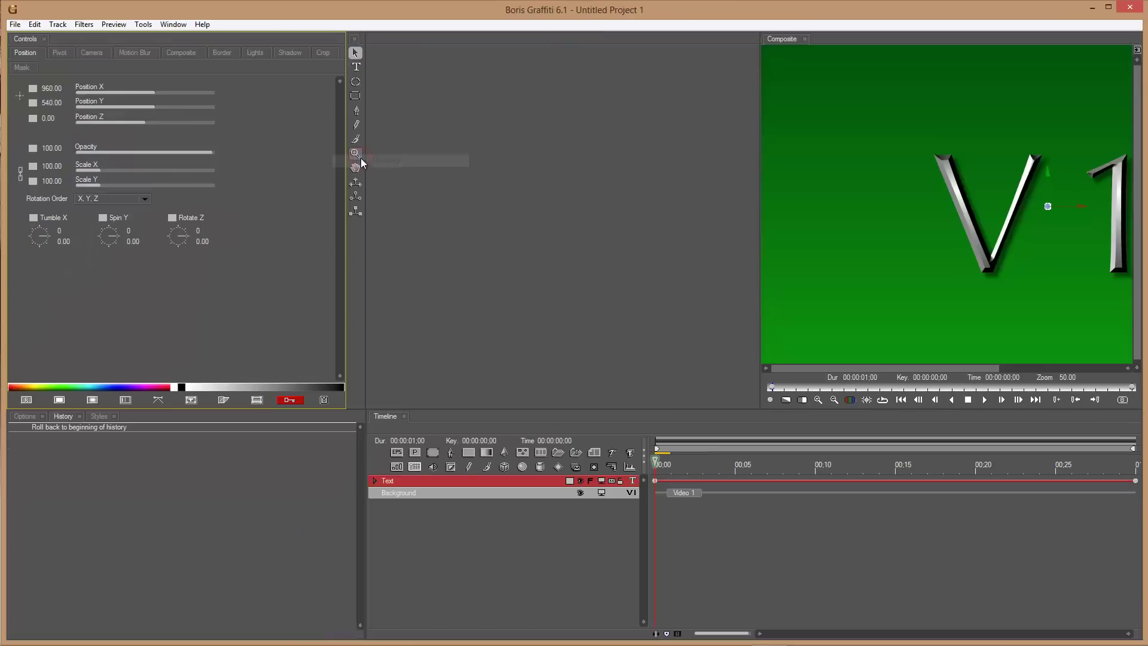
left_click(176, 26)
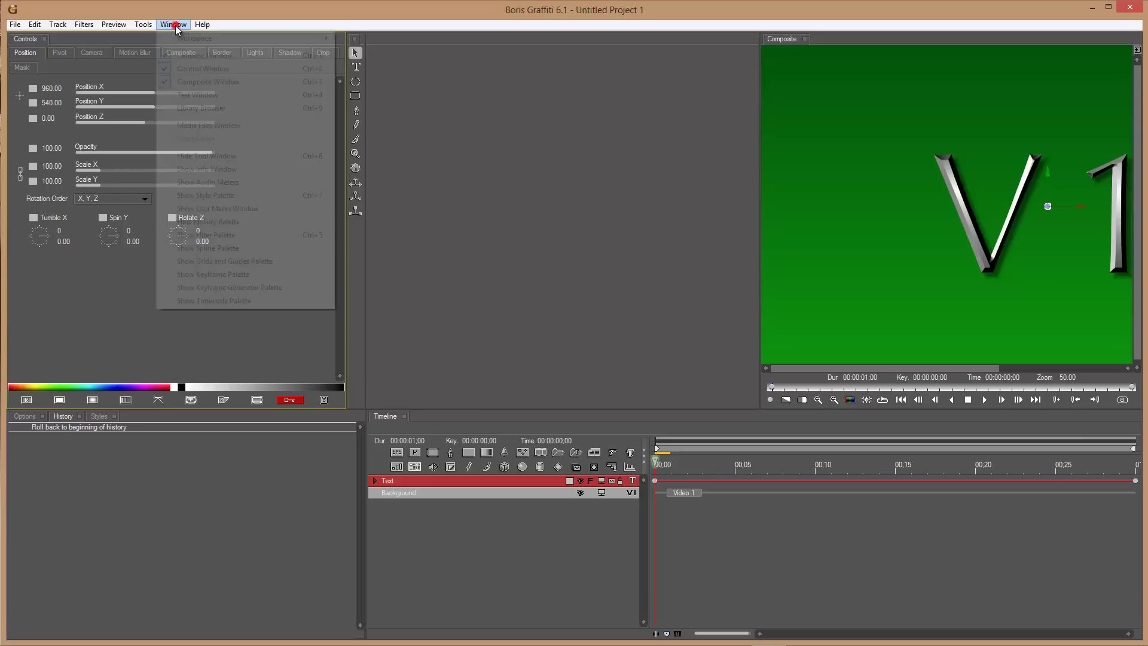
mouse_move(197, 38)
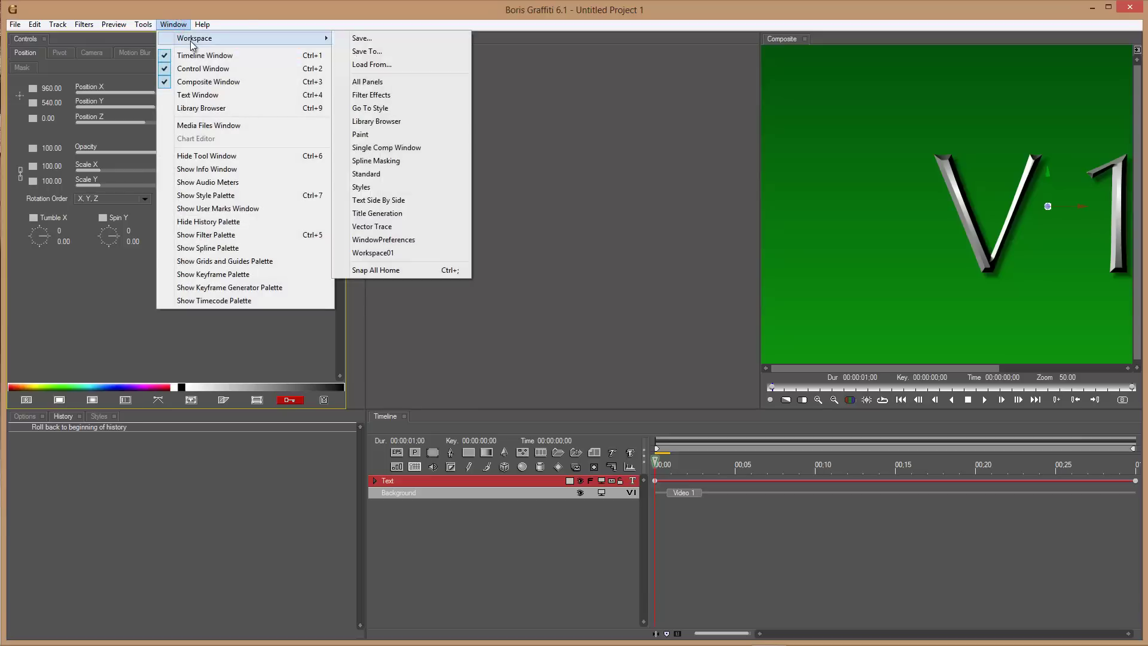
left_click(368, 108)
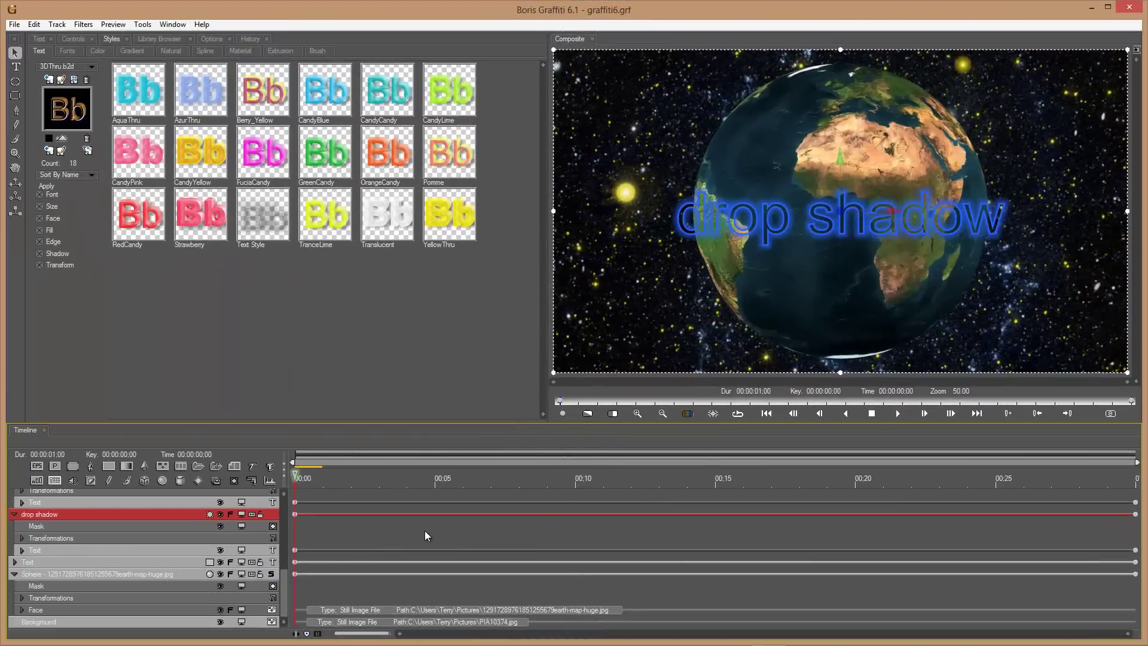
- Hide the star Background track and set the composite background style to Solid Color in Preferences
left_click(219, 623)
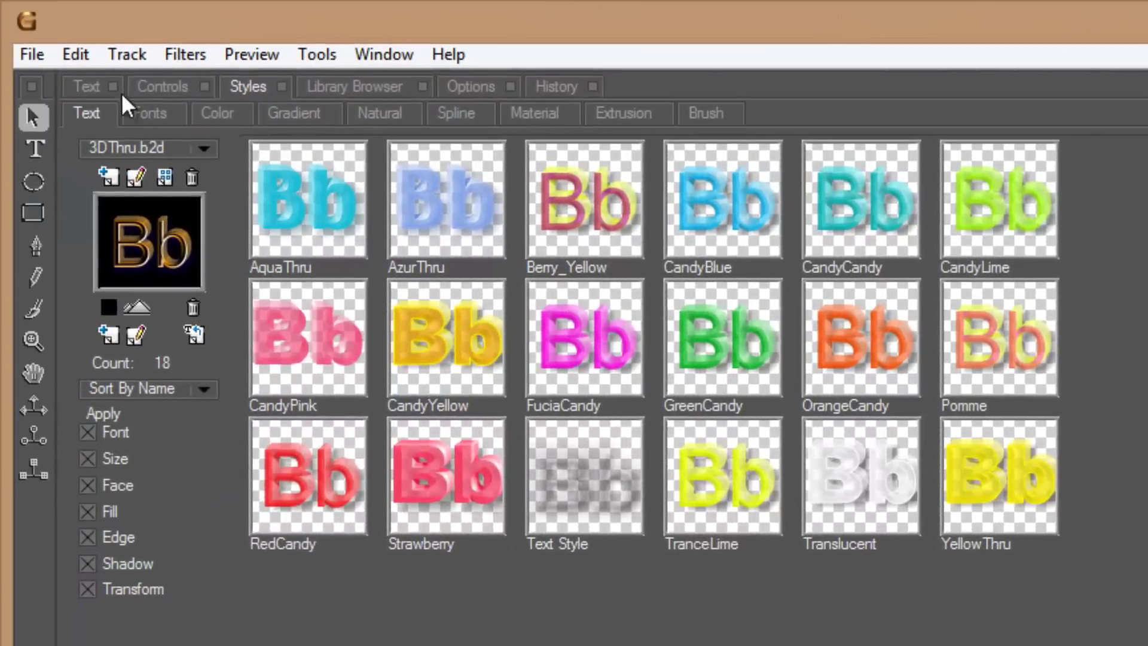
left_click(73, 56)
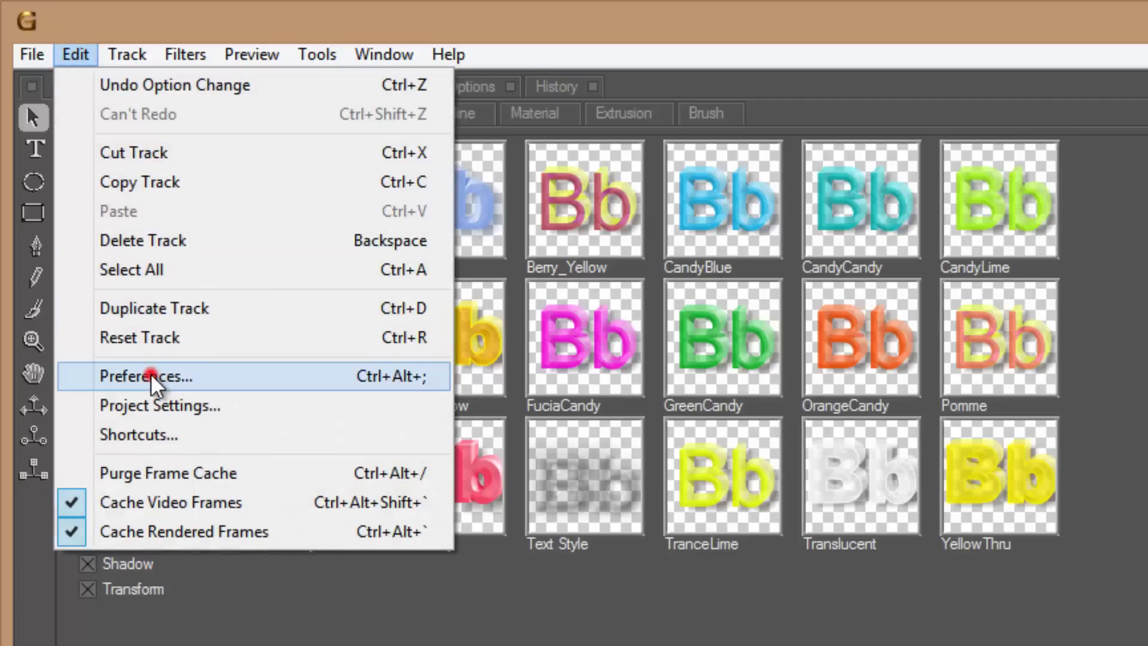
left_click(151, 374)
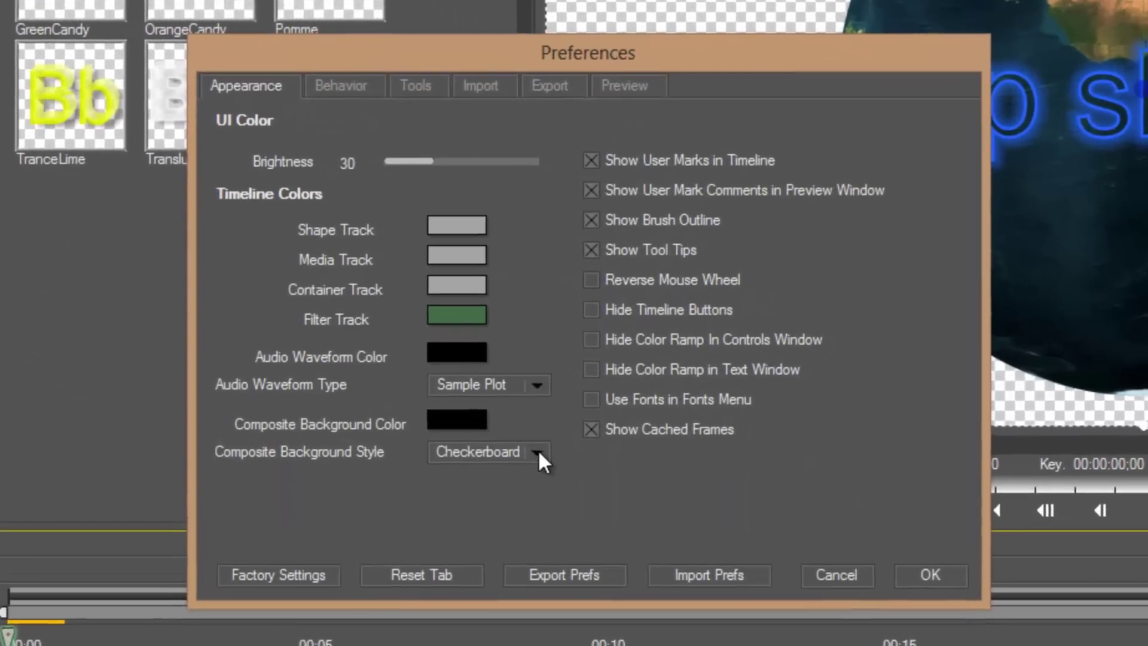
left_click(553, 443)
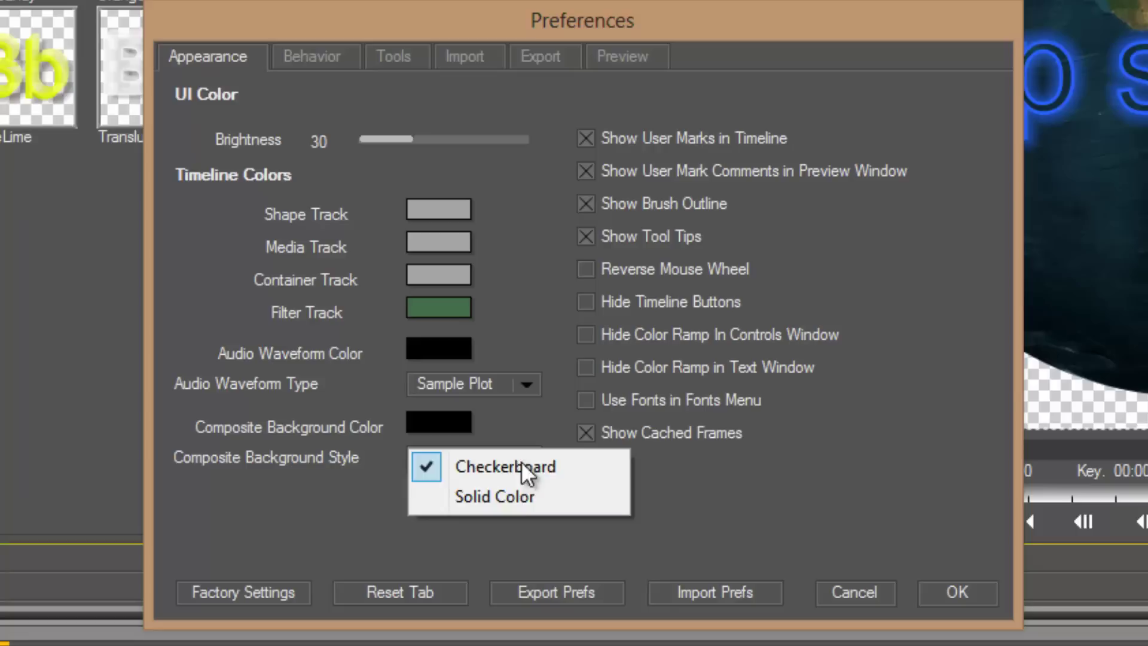
left_click(509, 497)
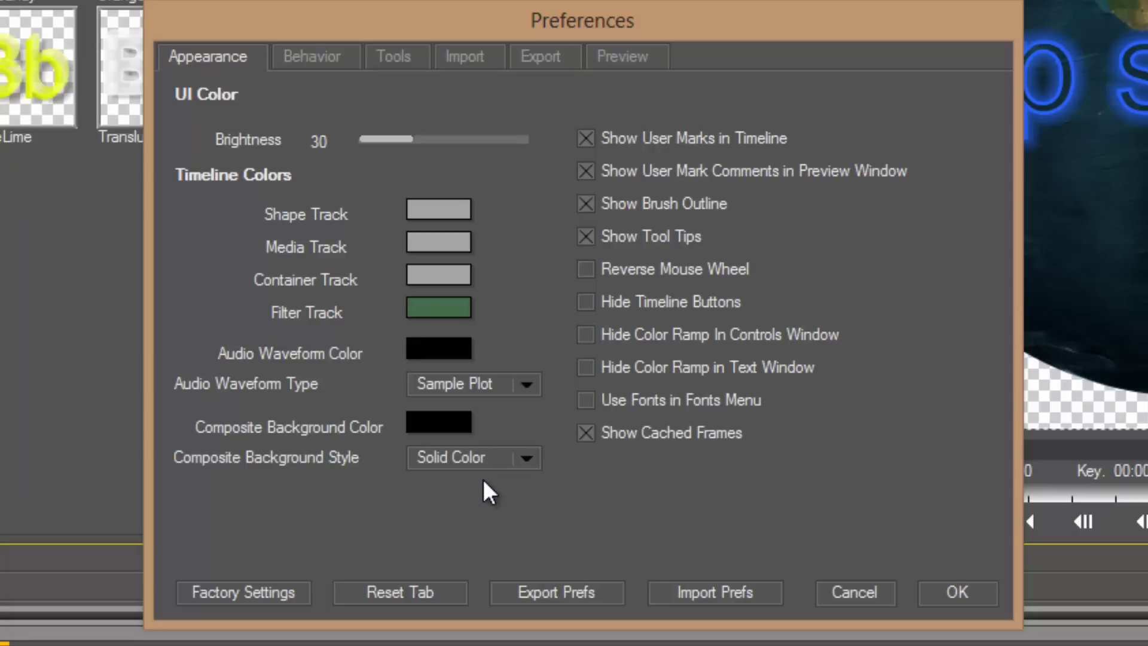
- Pick light blue (RGB 102, 179, 255) as the composite background colour
left_click(437, 422)
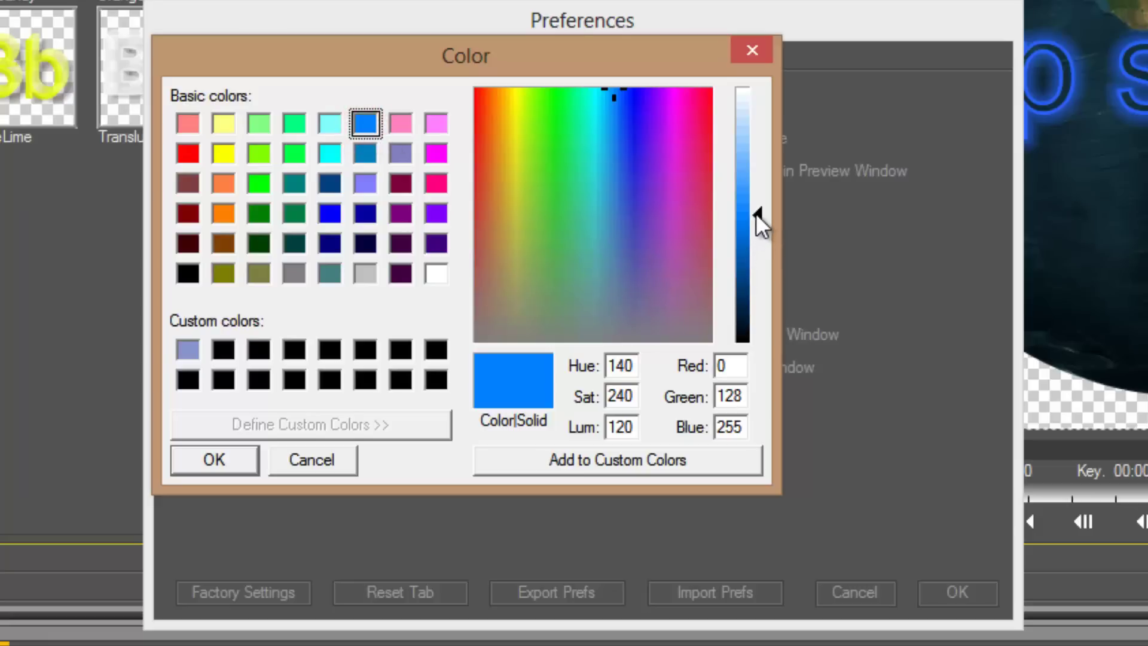
left_click_drag(756, 213, 749, 164)
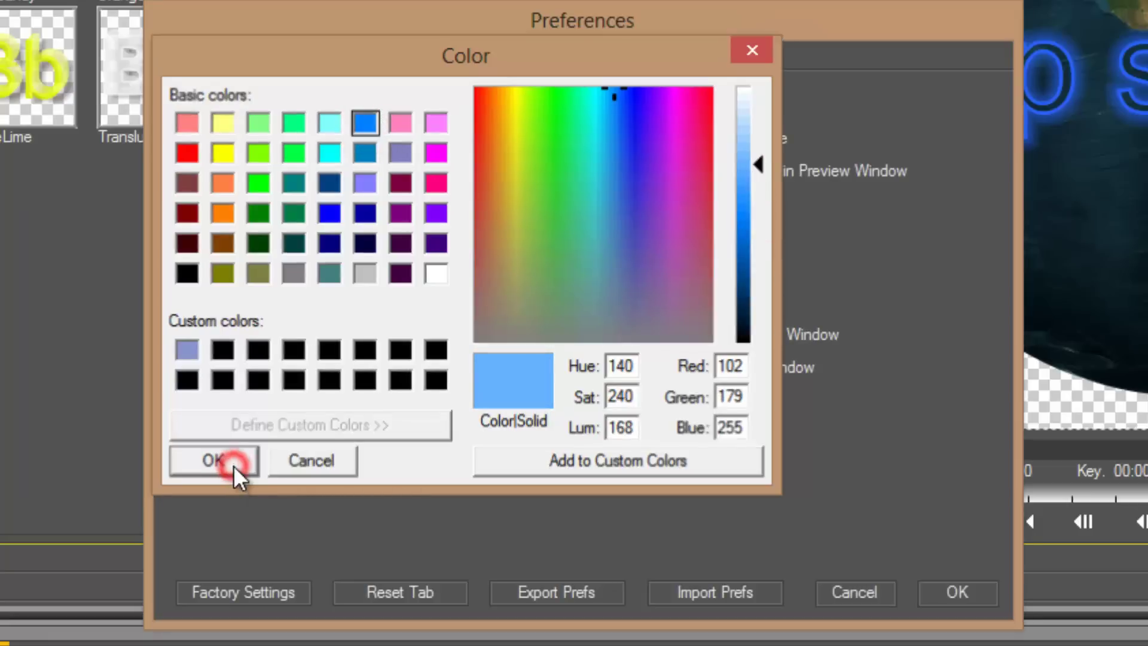
left_click(234, 465)
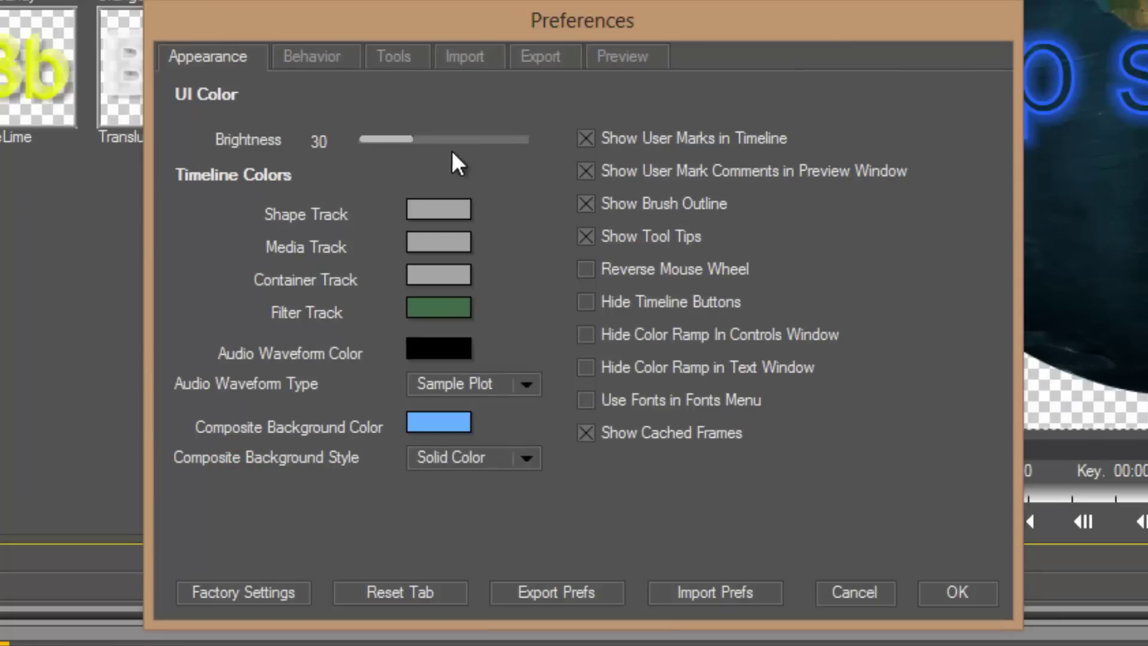
- Set the interface brightness to 10 and confirm the Preferences changes
mouse_move(411, 138)
left_mouse_down()
mouse_move(525, 135)
mouse_move(389, 141)
left_mouse_up()
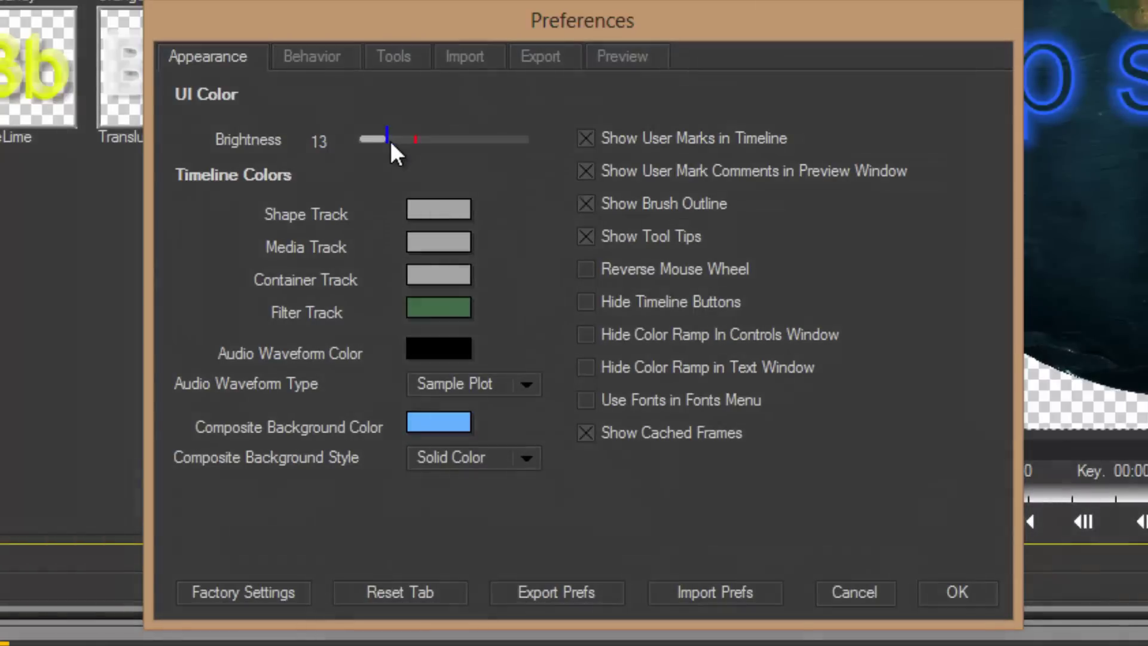
left_click(317, 144)
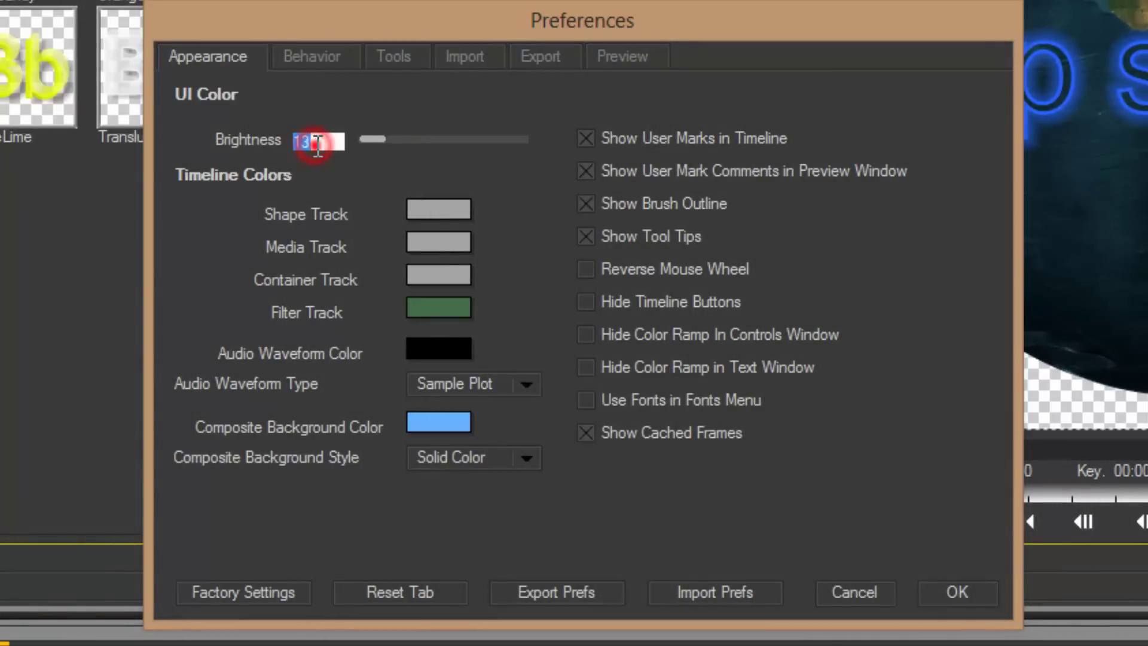
type("10")
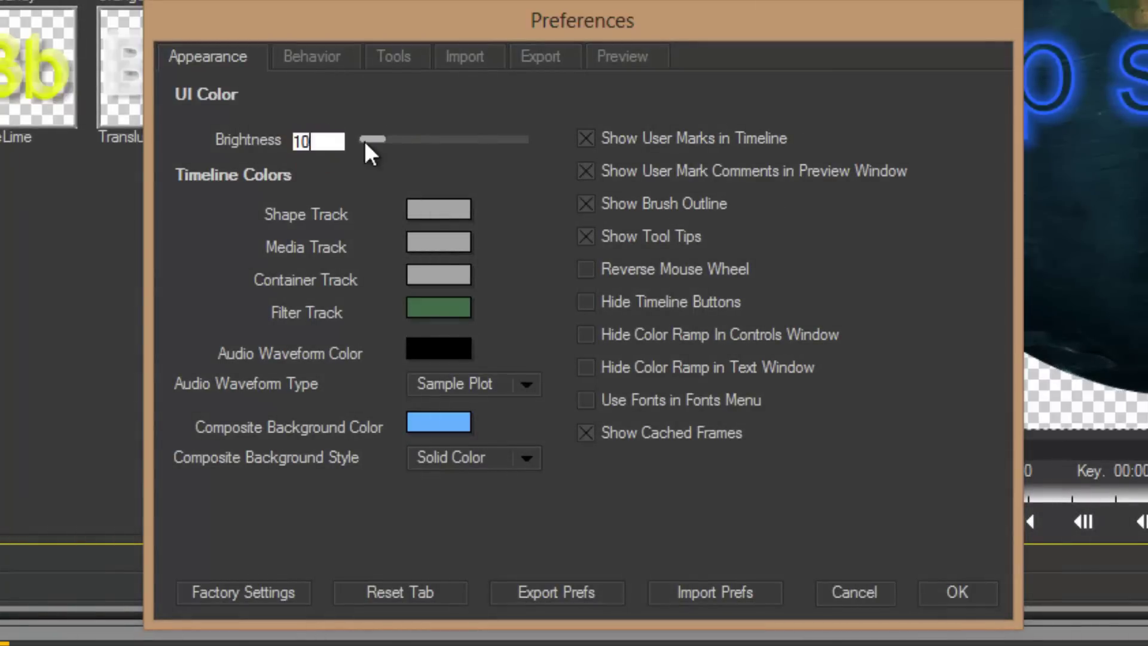
left_click(547, 186)
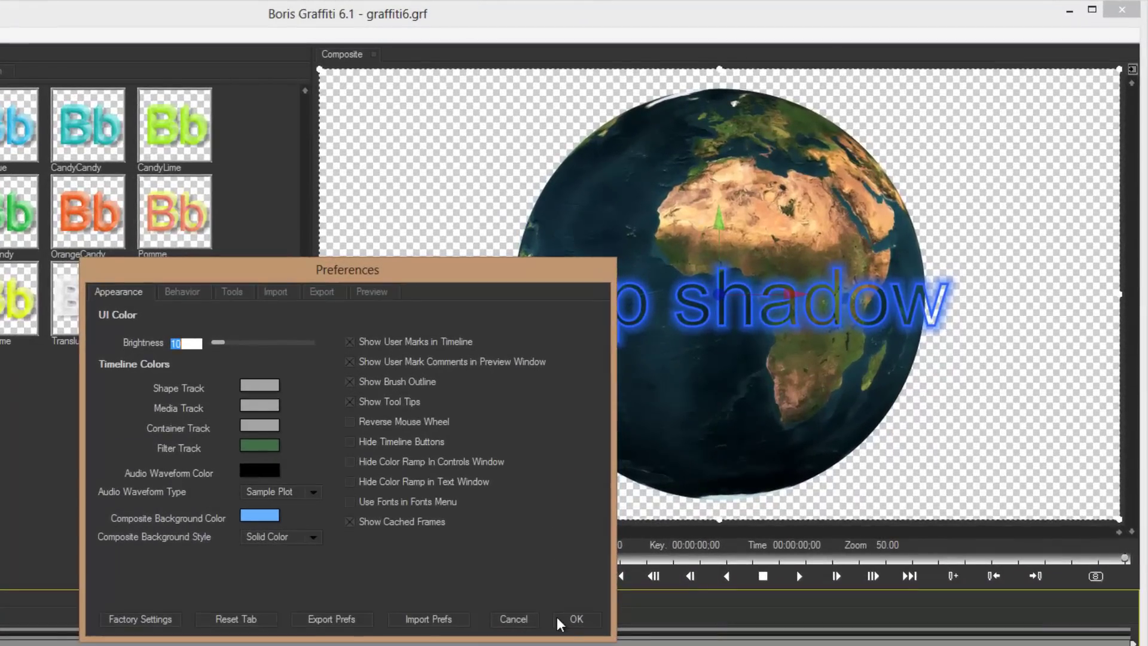
left_click(573, 621)
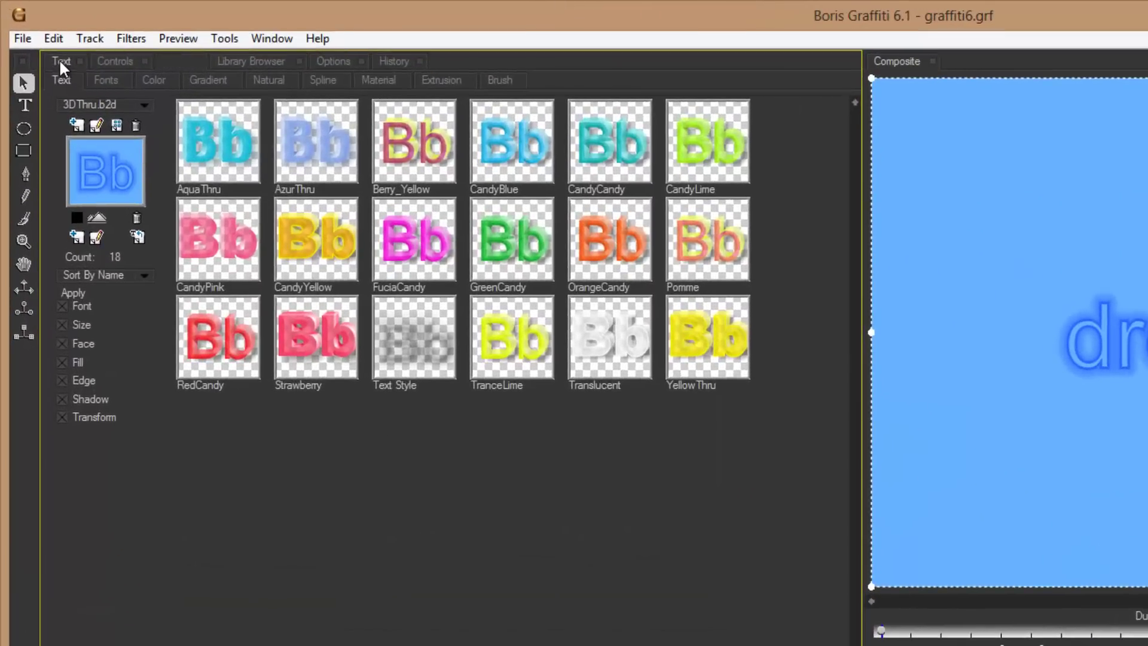
- Open the text editor for the drop shadow title and scroll the font list, which shows plain names
left_click(60, 60)
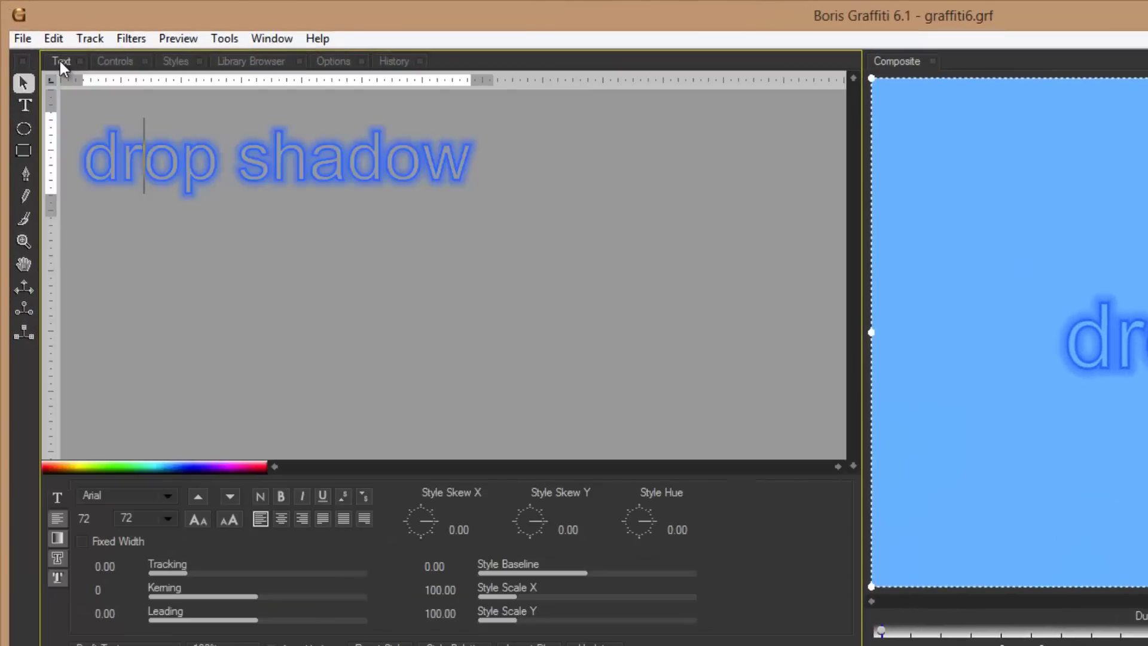
left_click(168, 496)
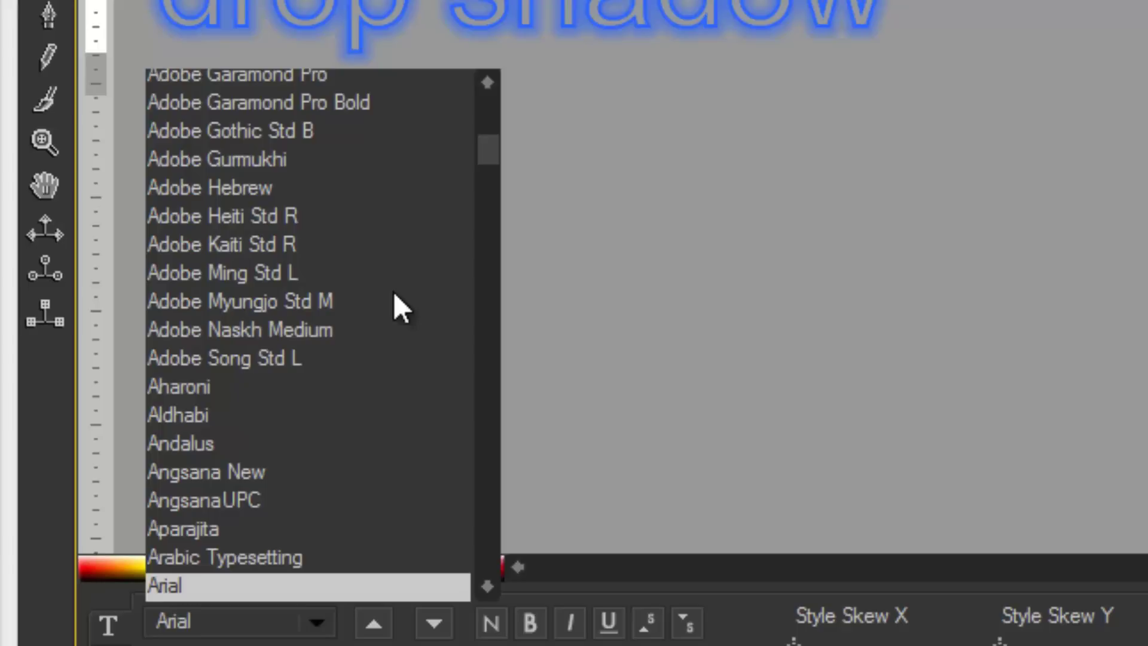
scroll(393, 292, "down", 3)
scroll(385, 303, "down", 8)
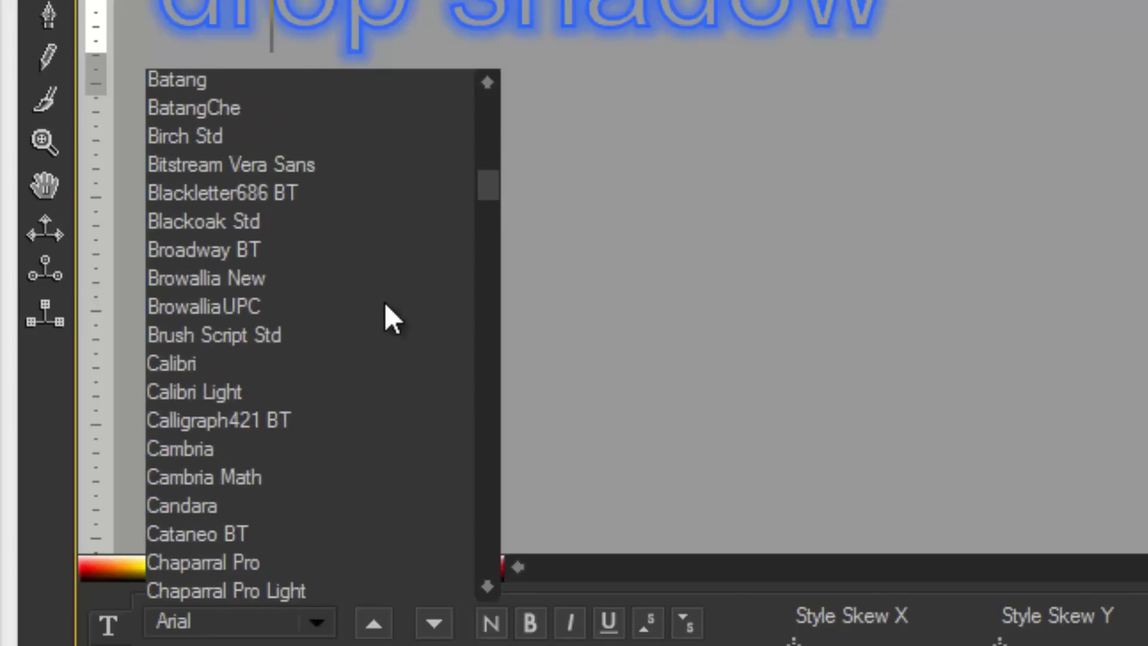
scroll(387, 308, "down", 3)
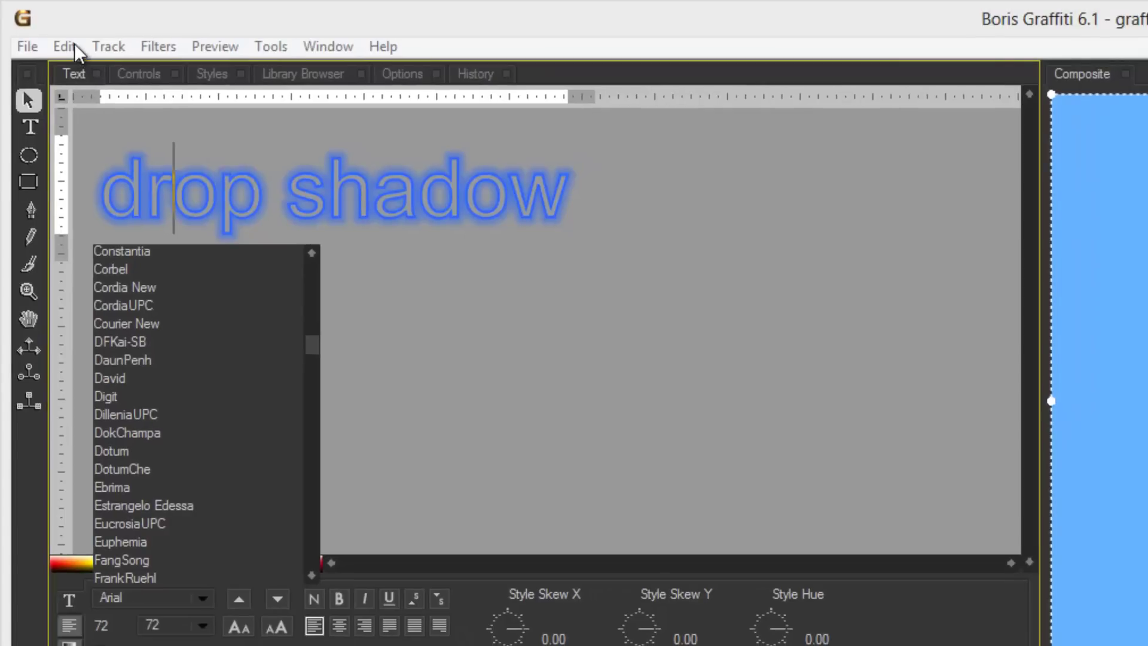
- Enable Use Fonts in Fonts Menu in Preferences, then confirm the font list previews each typeface
left_click(74, 44)
left_click(75, 44)
left_click(171, 321)
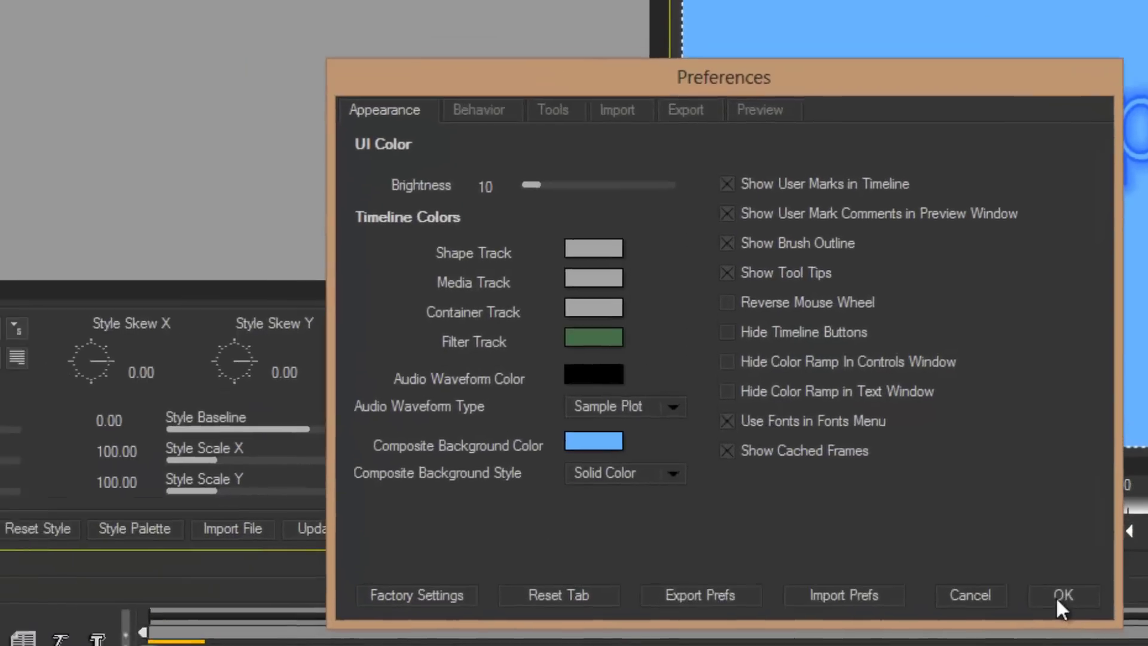
left_click(831, 510)
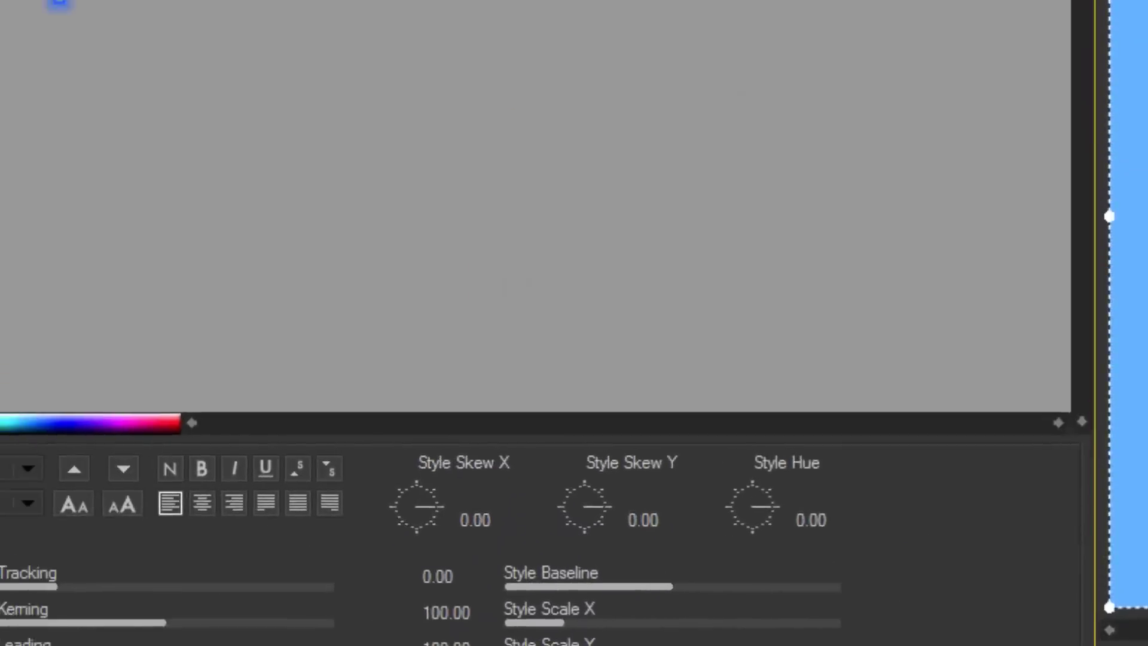
left_click(296, 608)
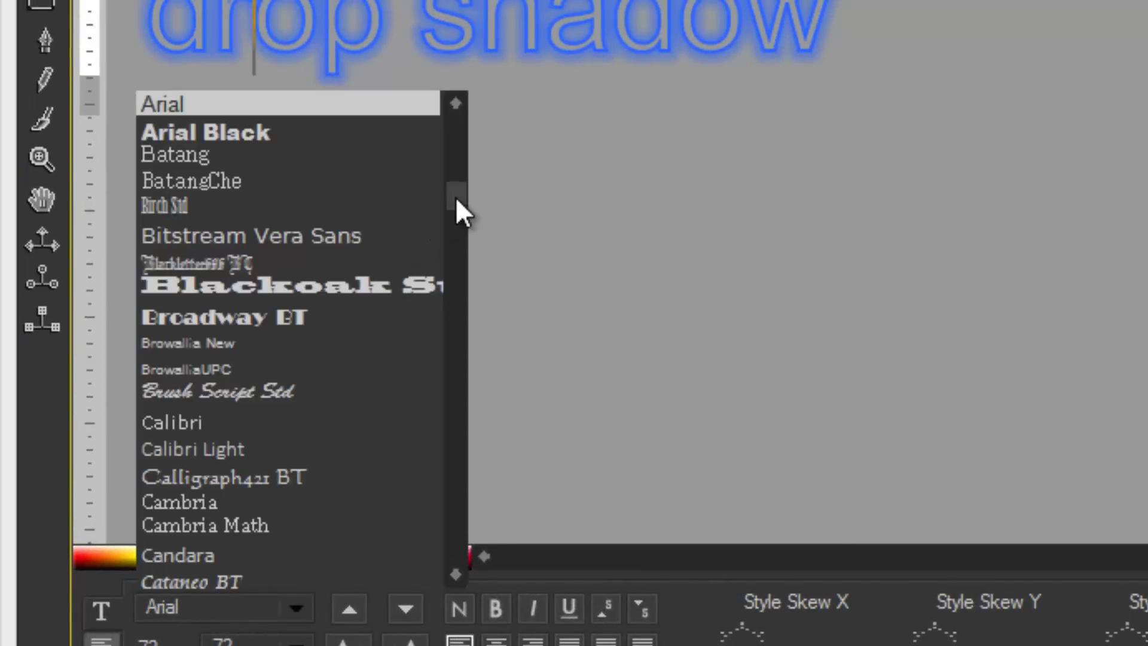
left_click_drag(456, 200, 452, 256)
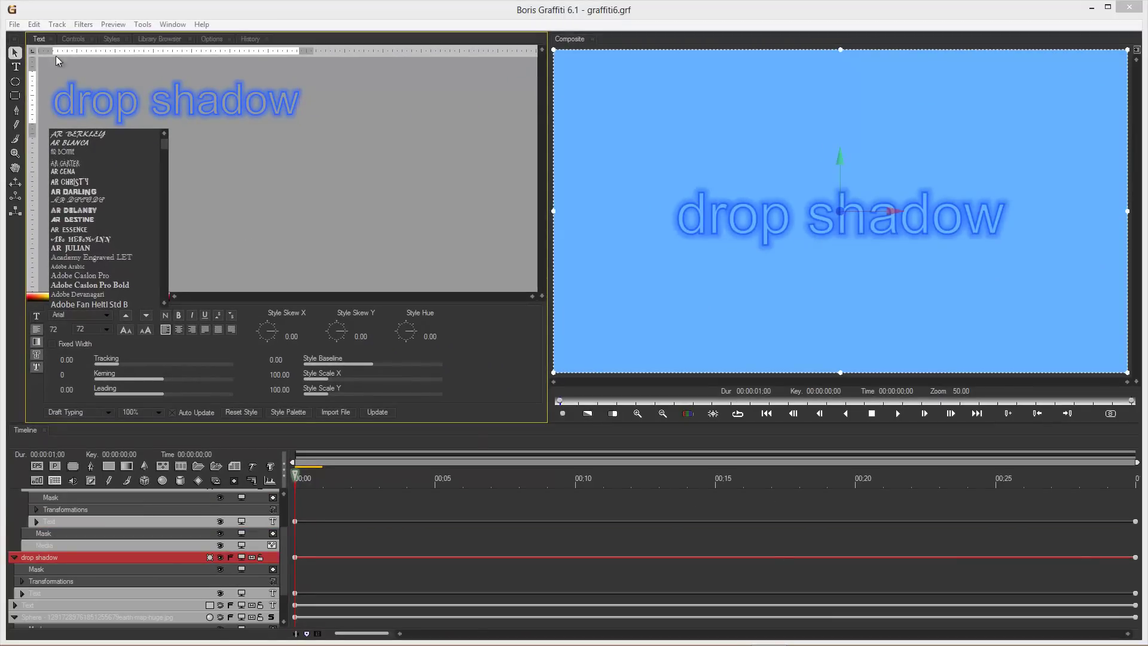
- In Preferences, set Maximum Undoable Actions to 200 and apply it
left_click(33, 23)
left_click(34, 24)
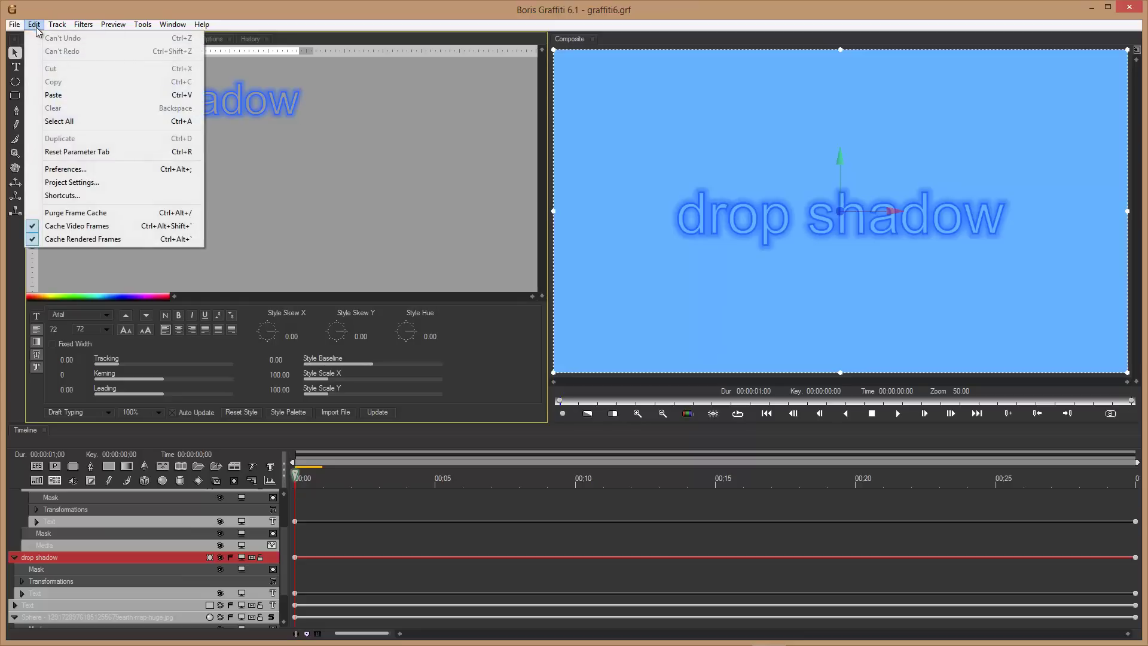
left_click(71, 170)
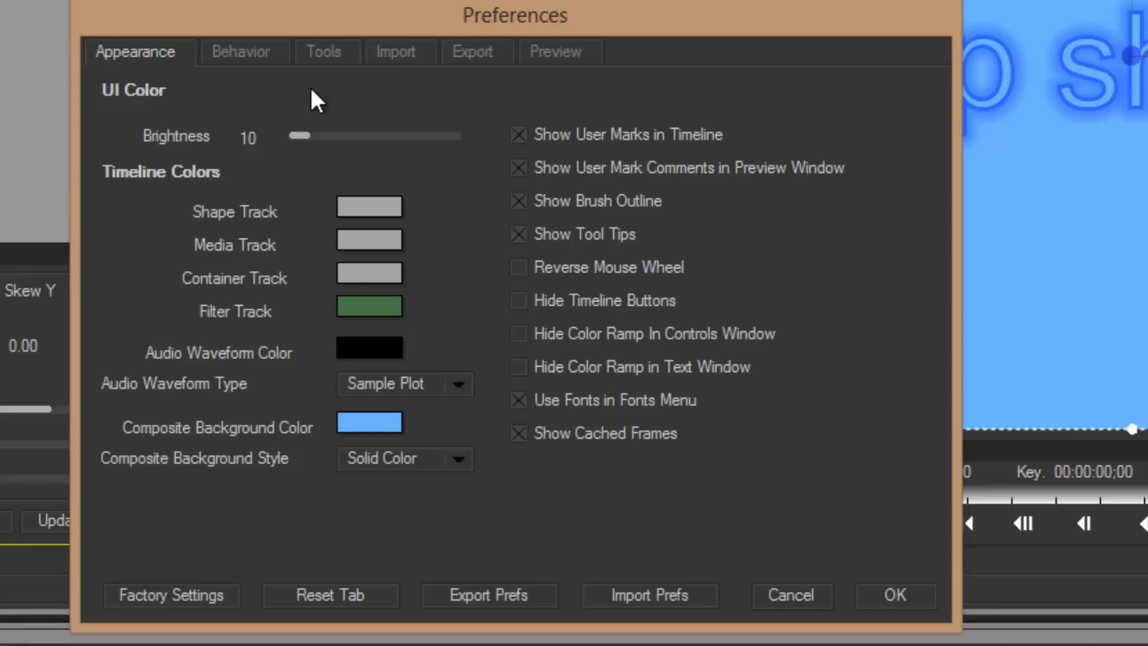
left_click(329, 48)
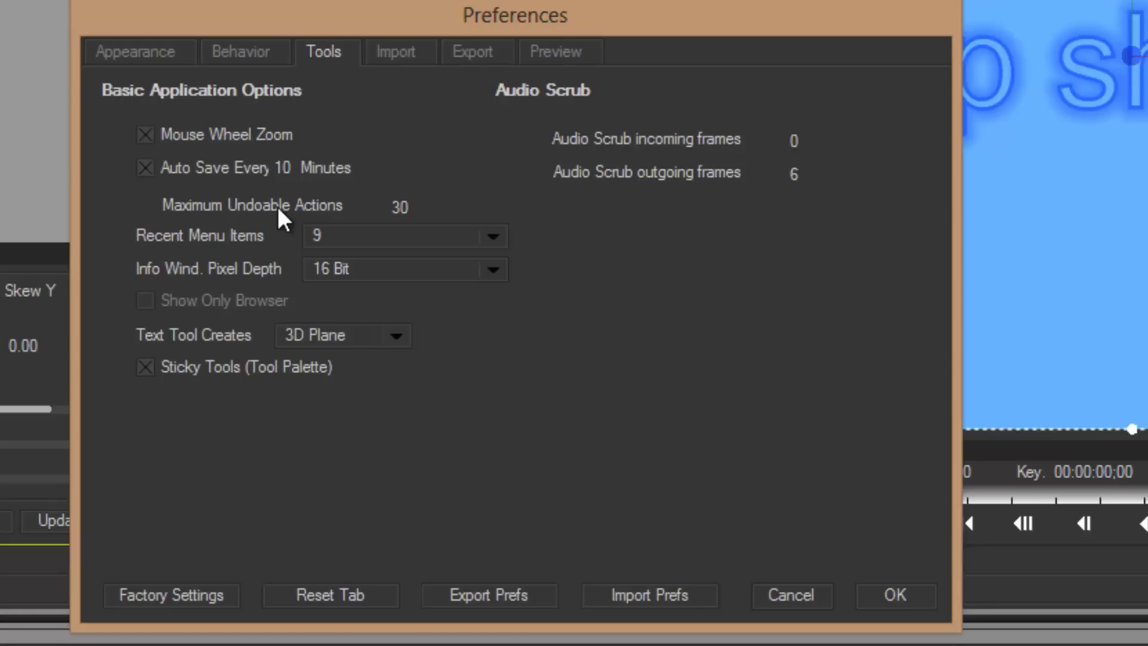
left_click(399, 208)
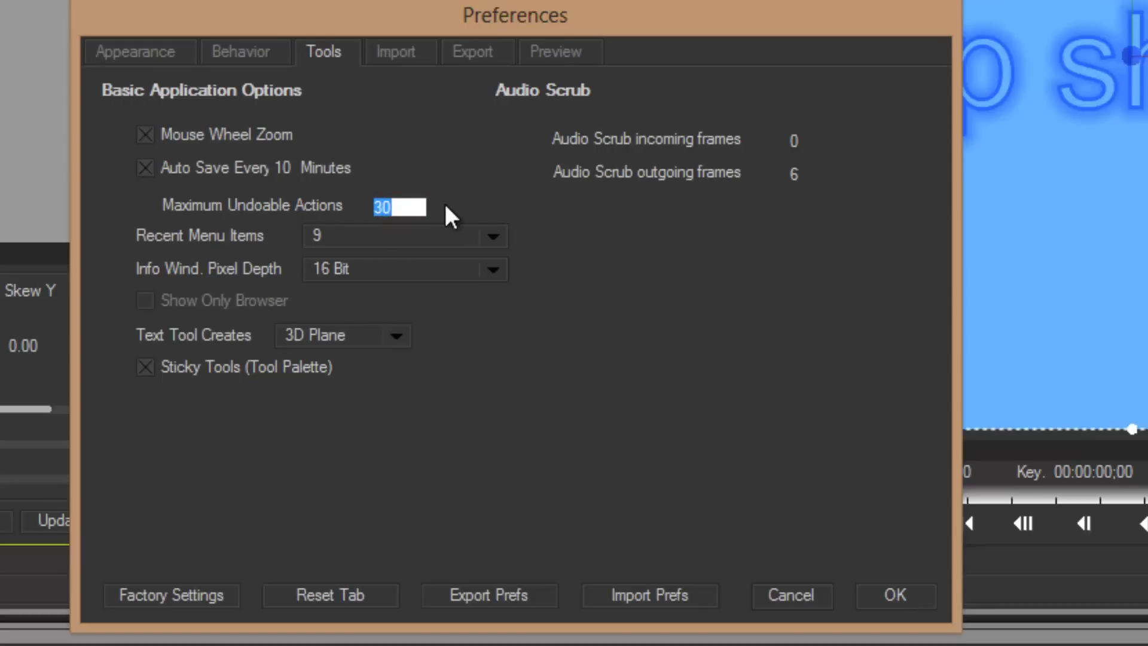
type("200")
left_click(502, 202)
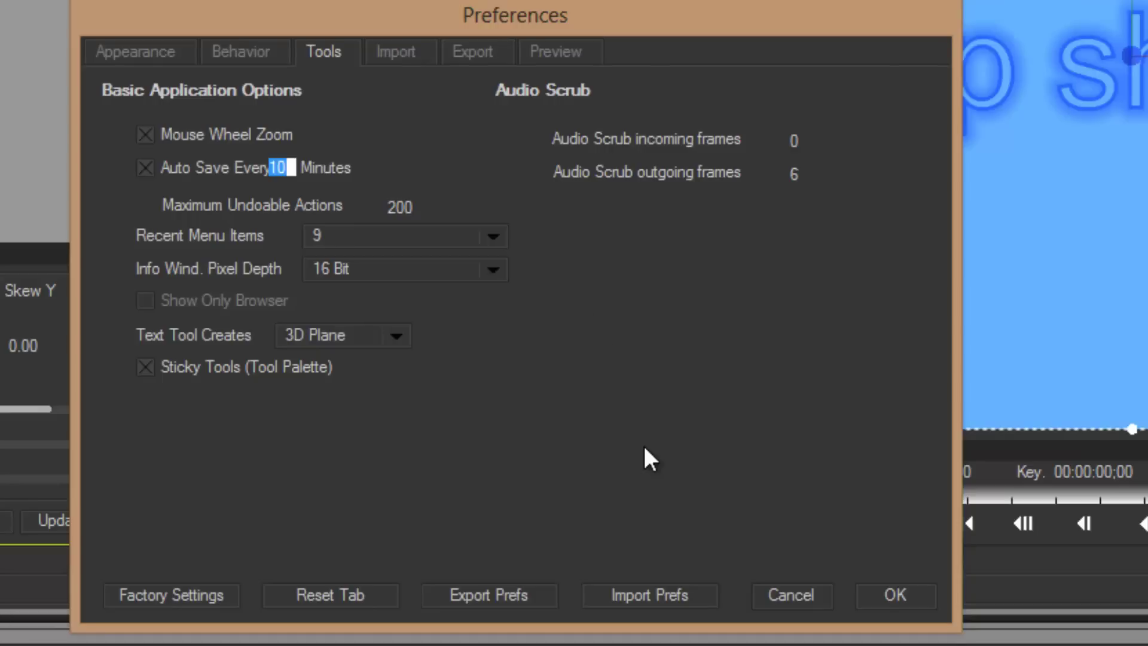
left_click(890, 594)
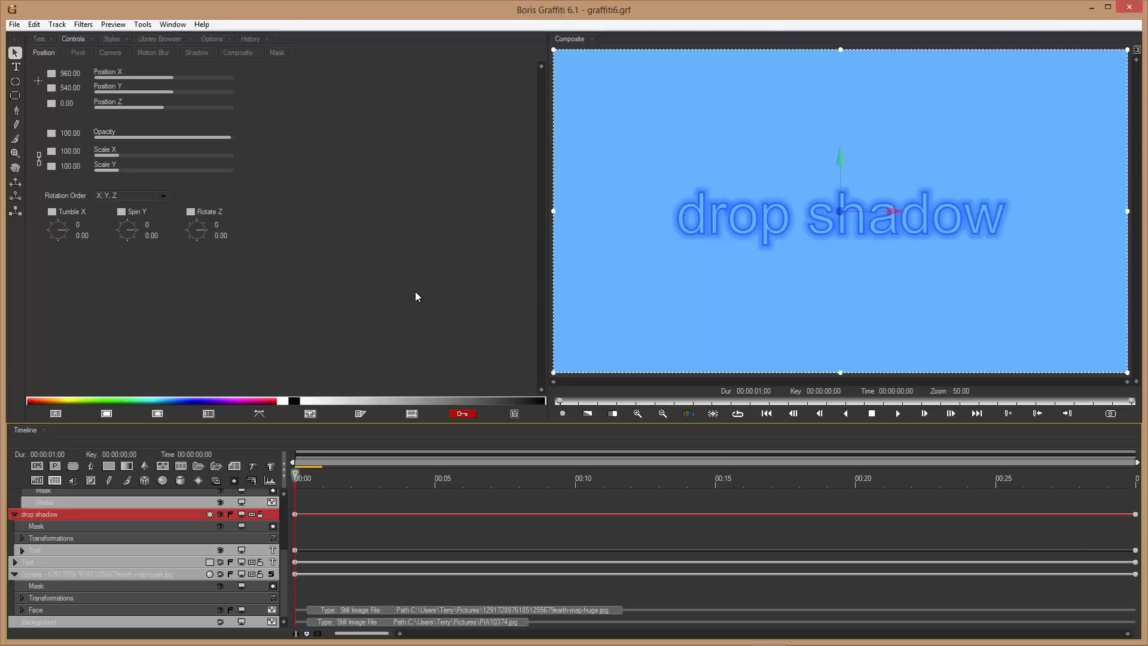
- Unhide the earth sphere track, then play the Smoking text animation in the Composite window
left_click(221, 575)
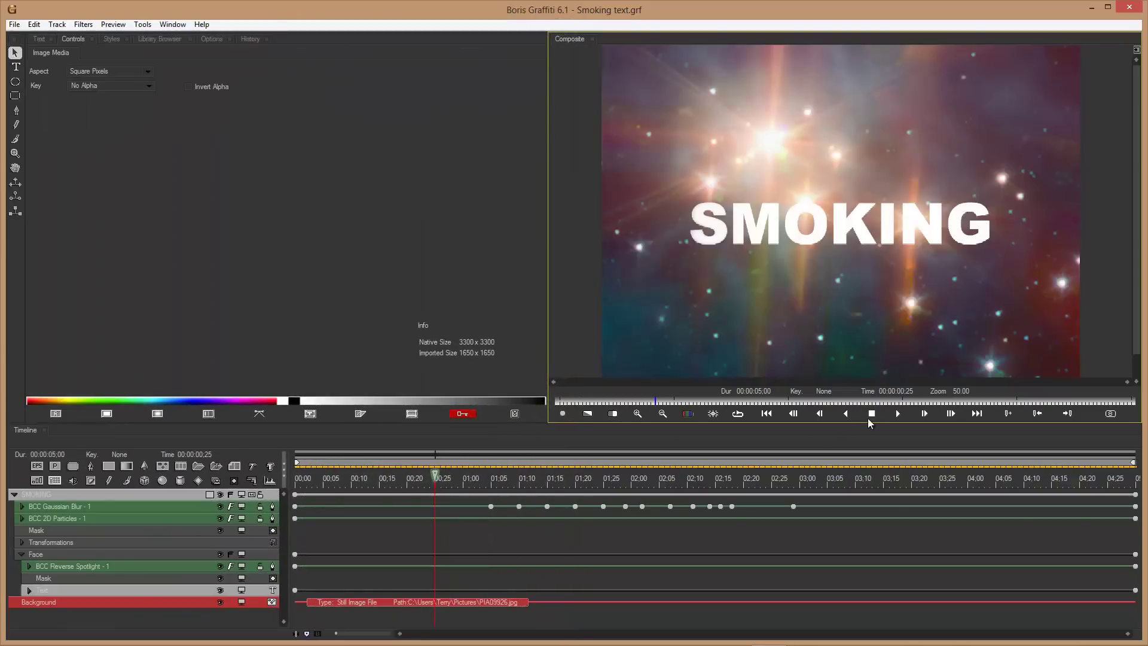
left_click(898, 414)
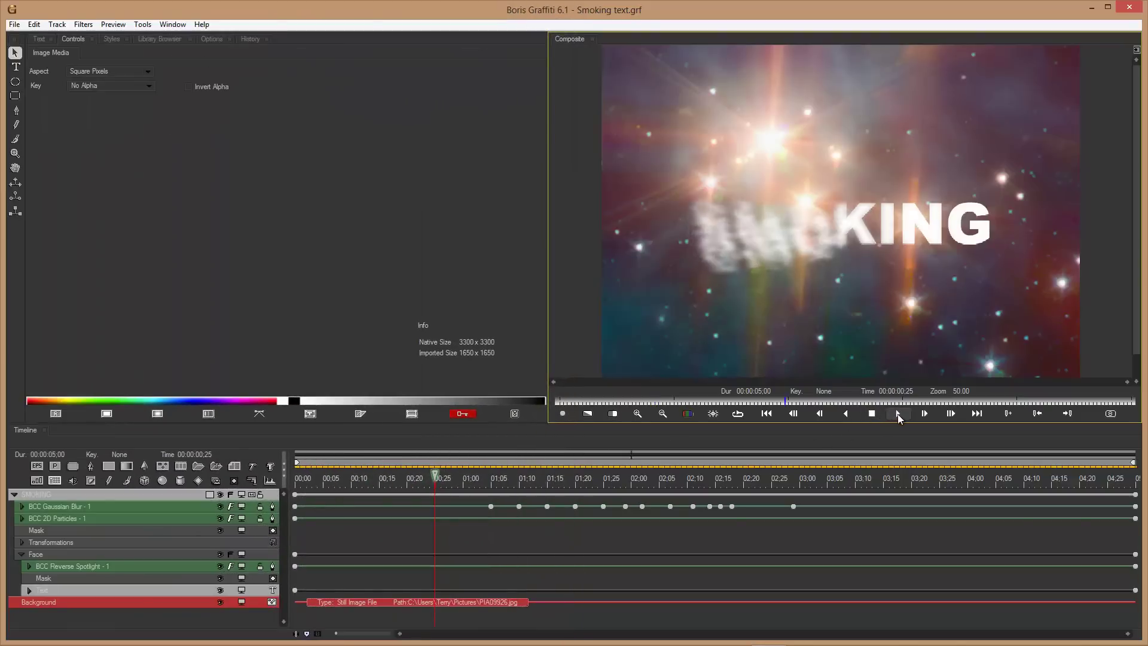